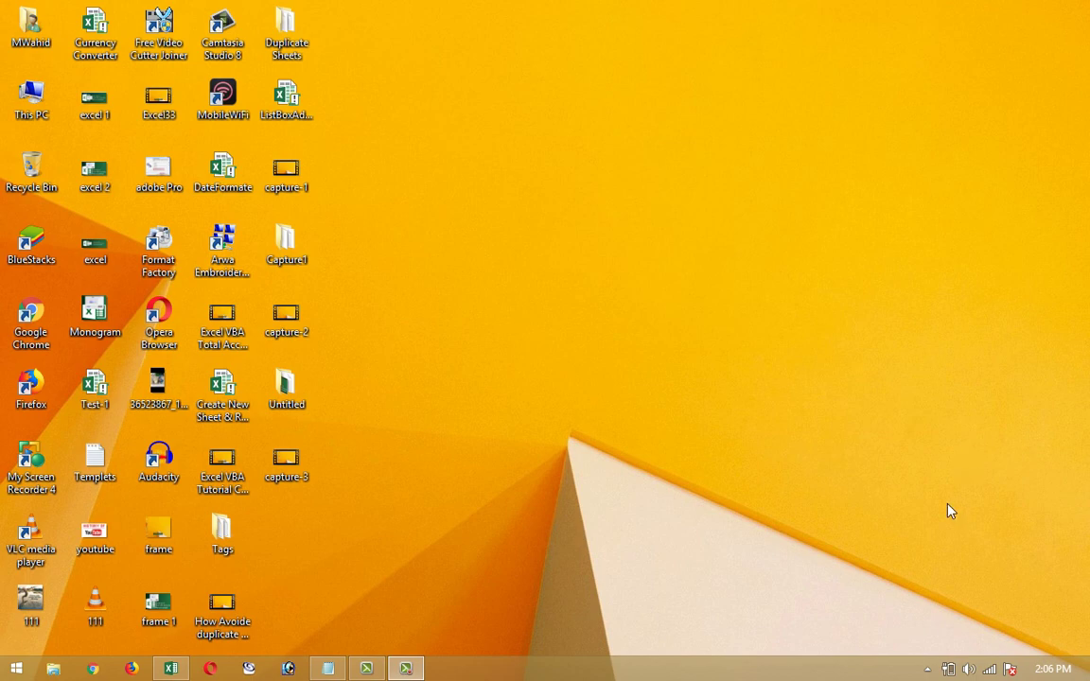
# Step: Bring up the ListBoxAddItem workbook, open its VBA editor and run UserForm3 over the sheet
pyautogui.click(168, 670)
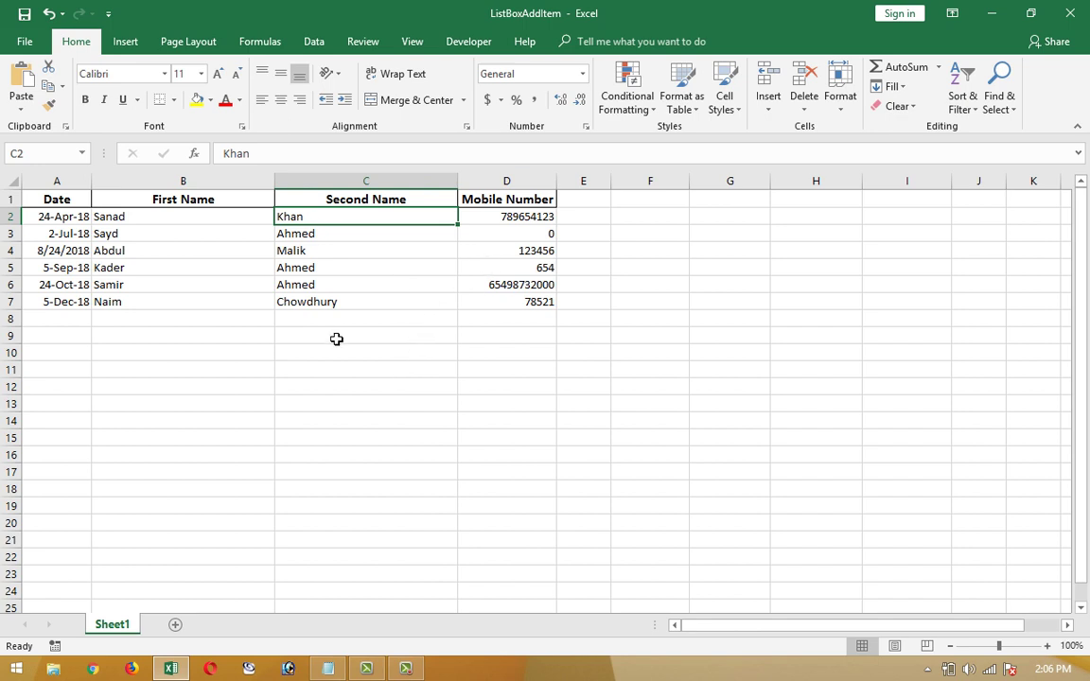
pyautogui.hotkey('alt', 'F11')
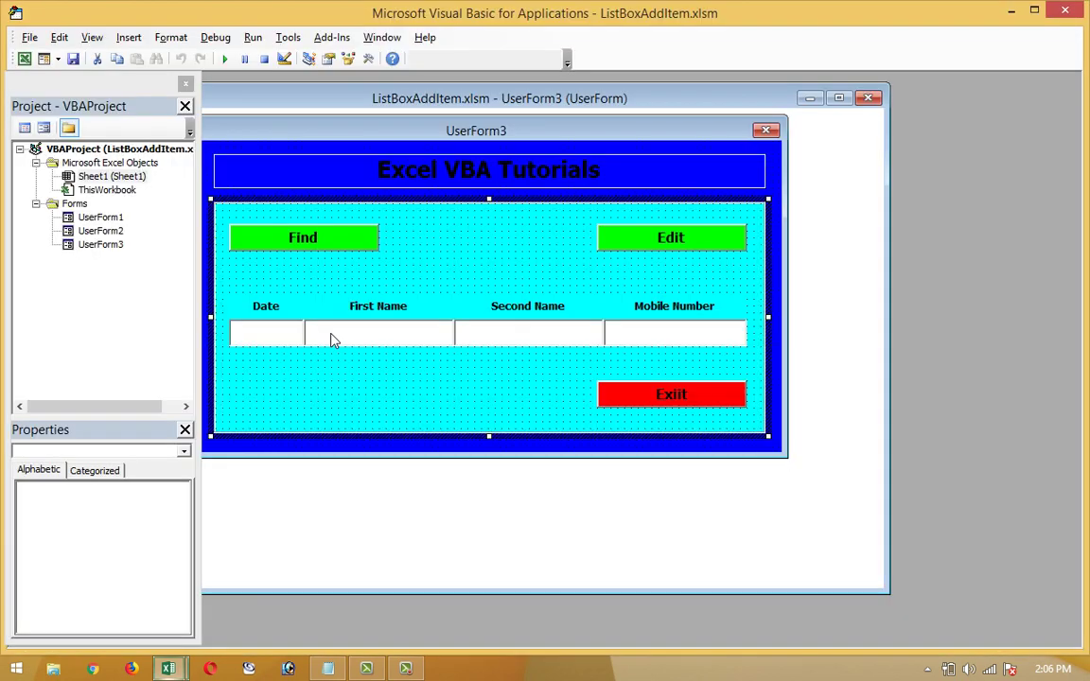
pyautogui.click(226, 58)
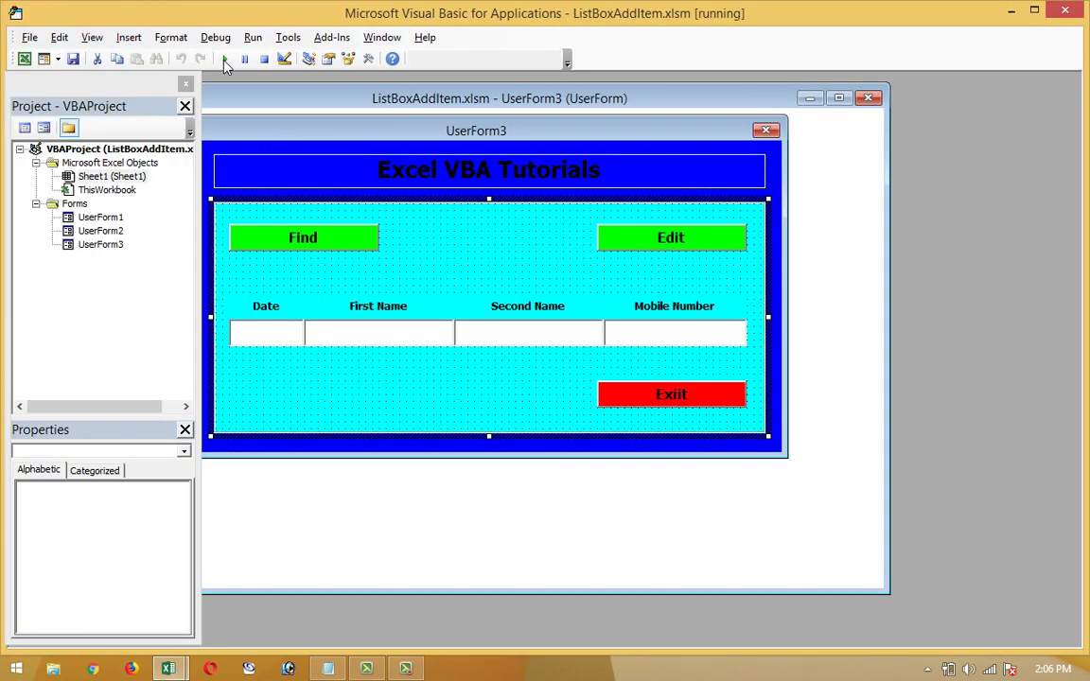
pyautogui.moveTo(532, 175); pyautogui.dragTo(591, 358)
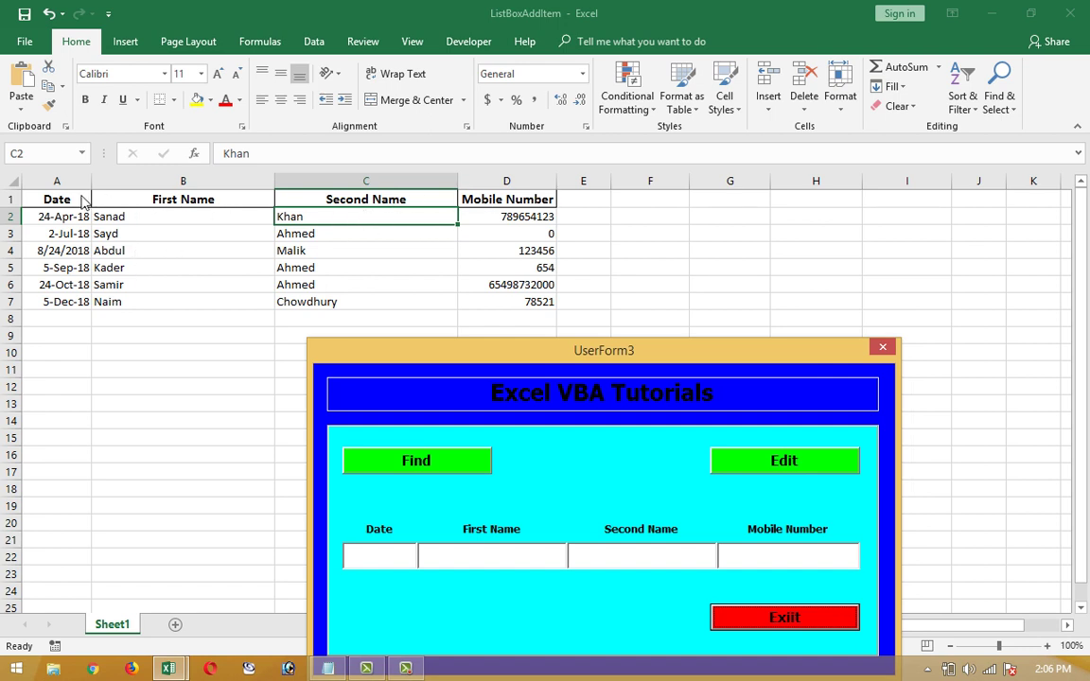
# Step: Move the form off the data and look up a person's row by first name
pyautogui.moveTo(544, 360); pyautogui.dragTo(520, 257)
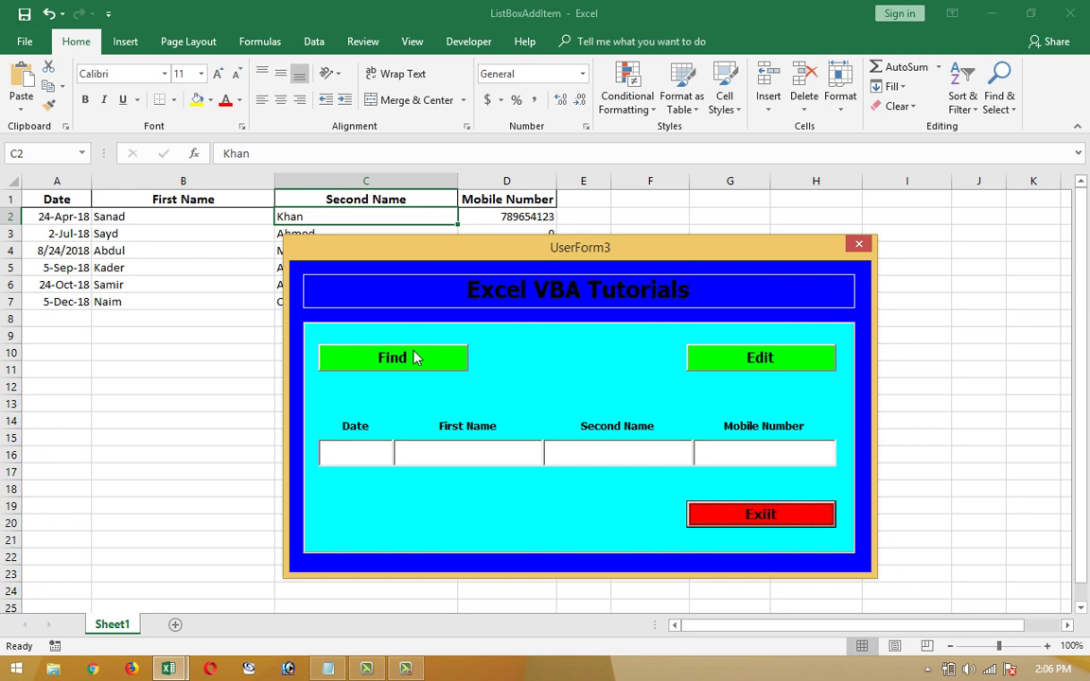
pyautogui.moveTo(452, 250); pyautogui.dragTo(473, 338)
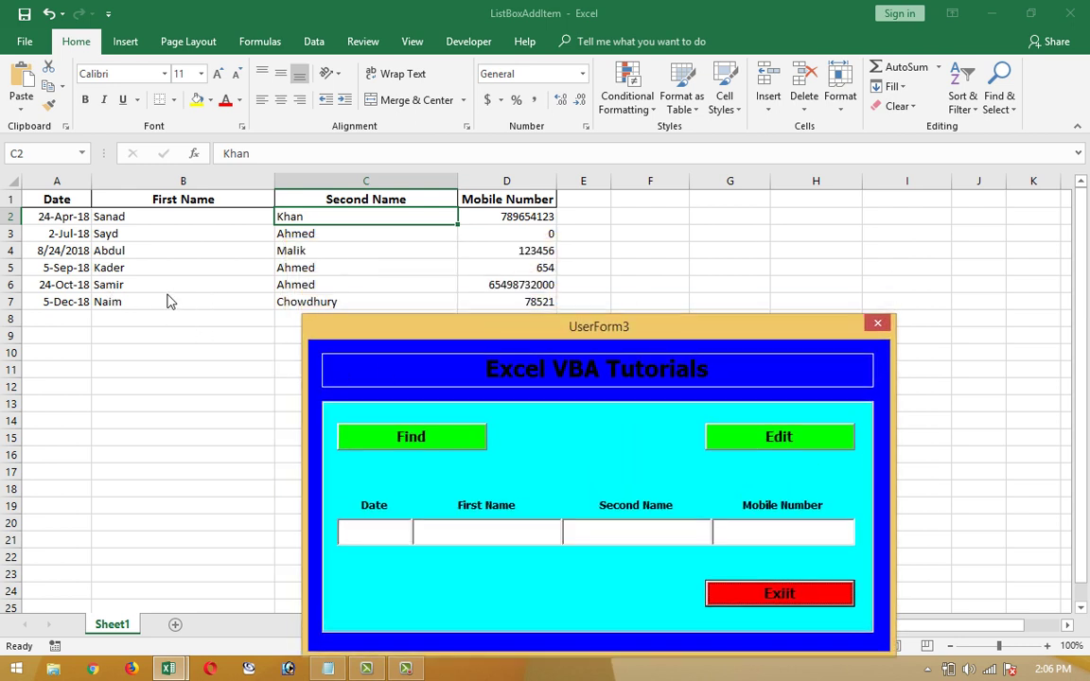
pyautogui.click(465, 538)
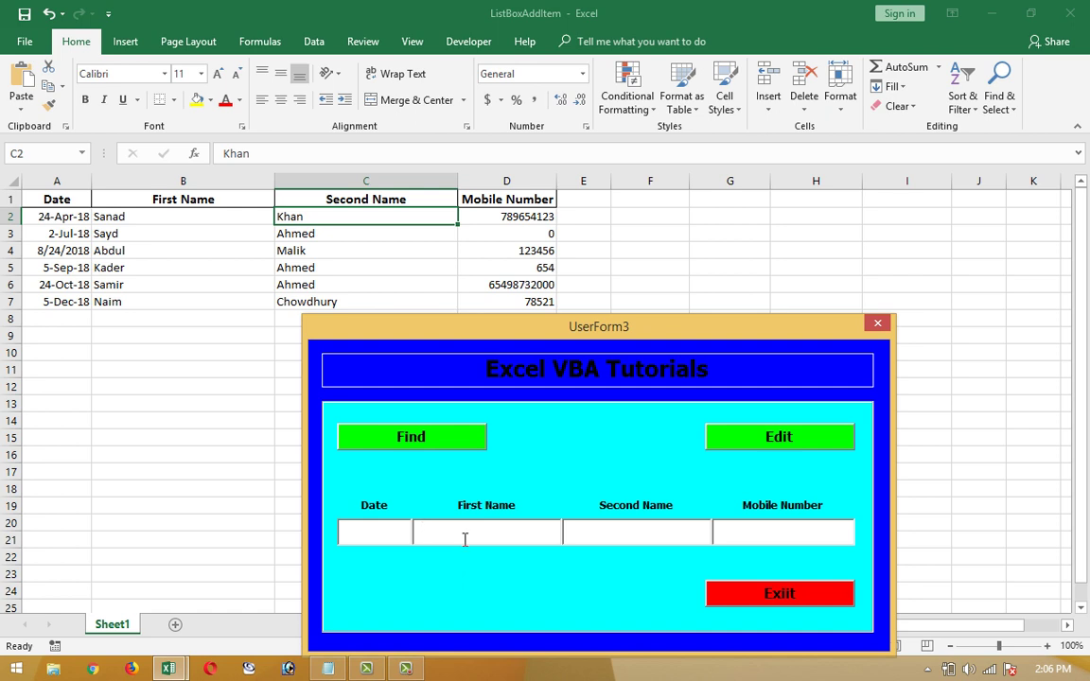
pyautogui.write('Samir')
pyautogui.click(428, 441)
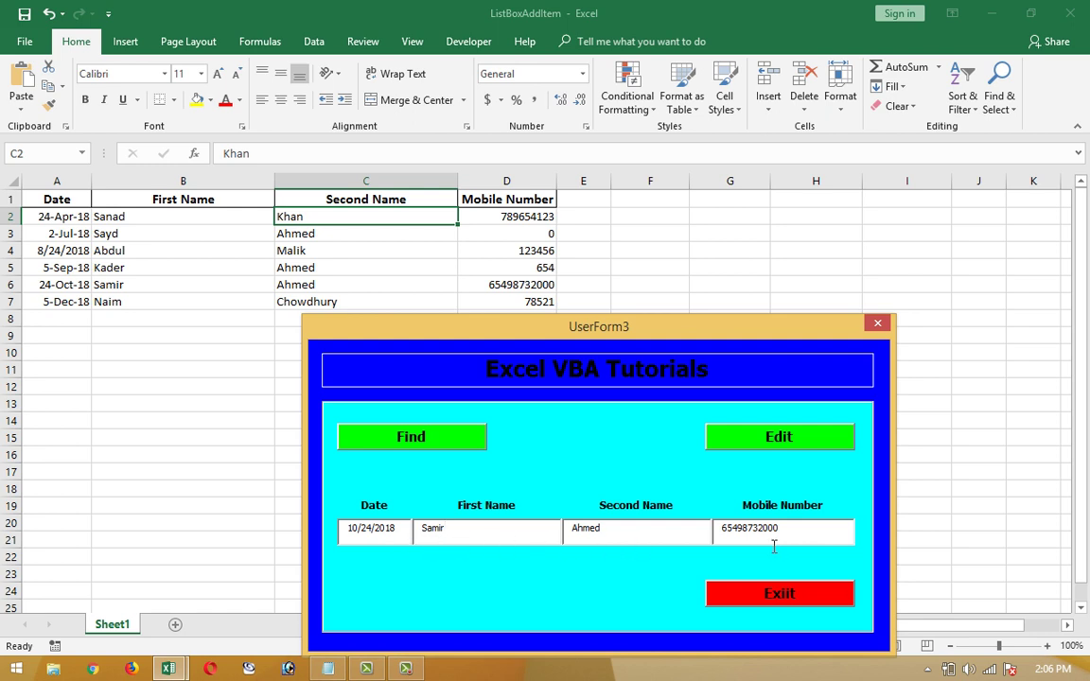
# Step: Replace the loaded mobile number with the person's new mobile number
pyautogui.doubleClick(730, 529)
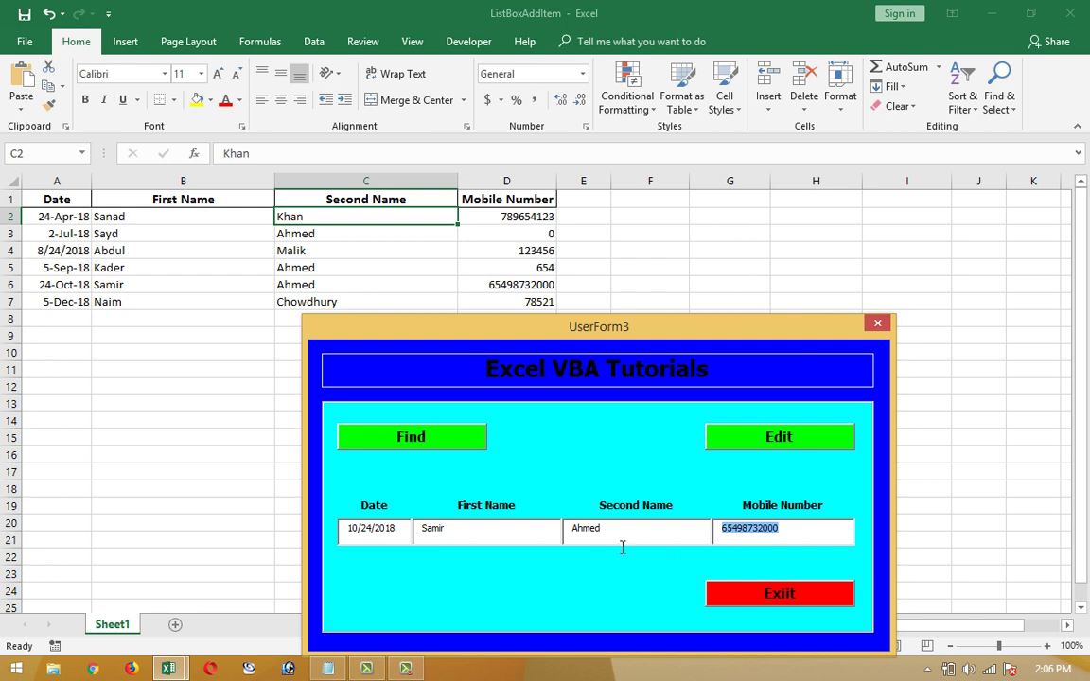
pyautogui.doubleClick(573, 537)
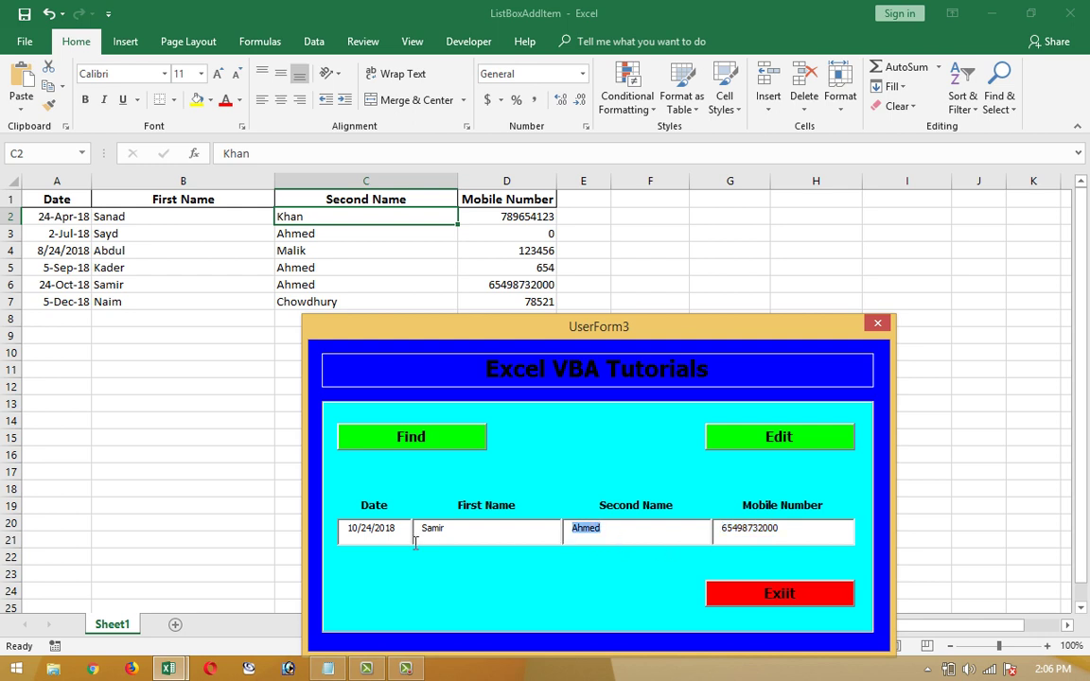
pyautogui.doubleClick(369, 529)
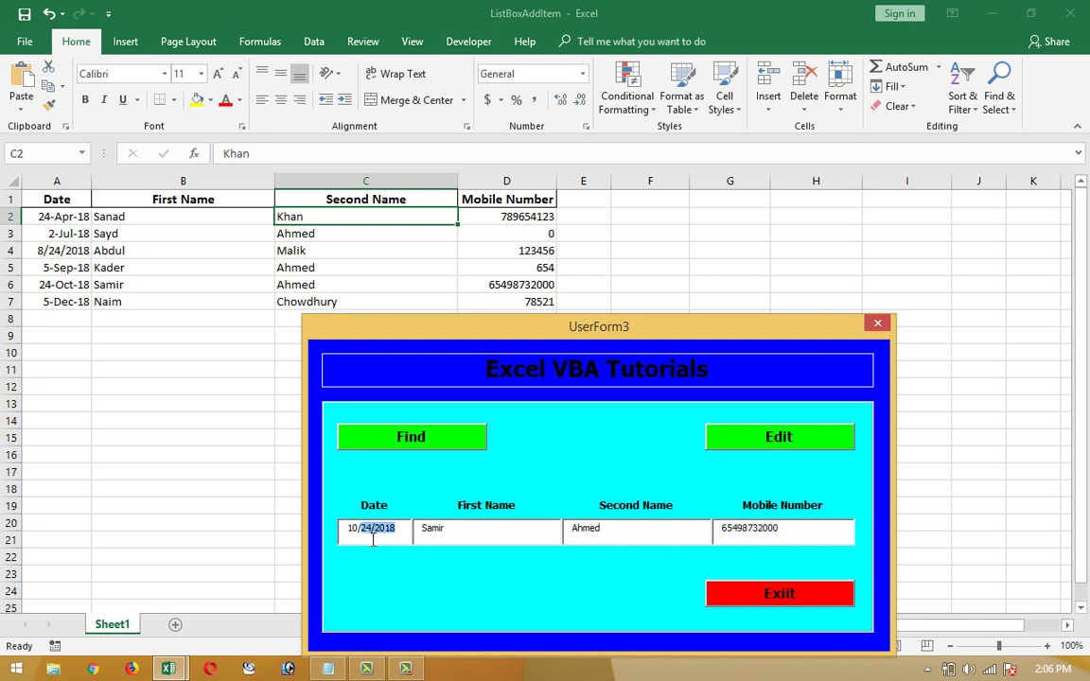
pyautogui.doubleClick(794, 534)
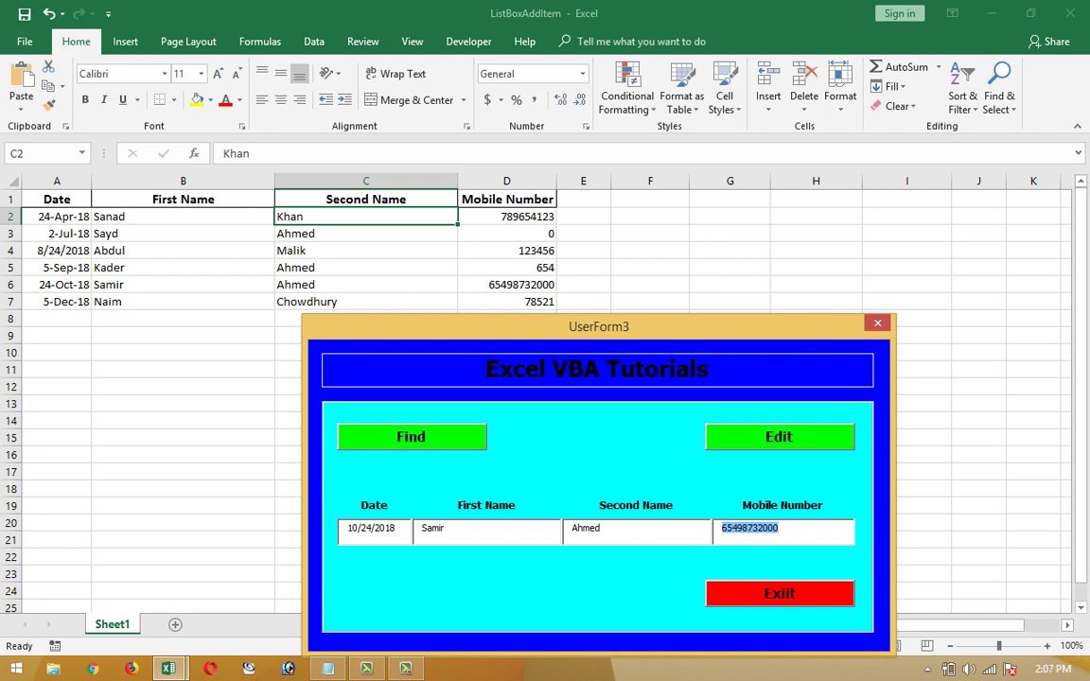
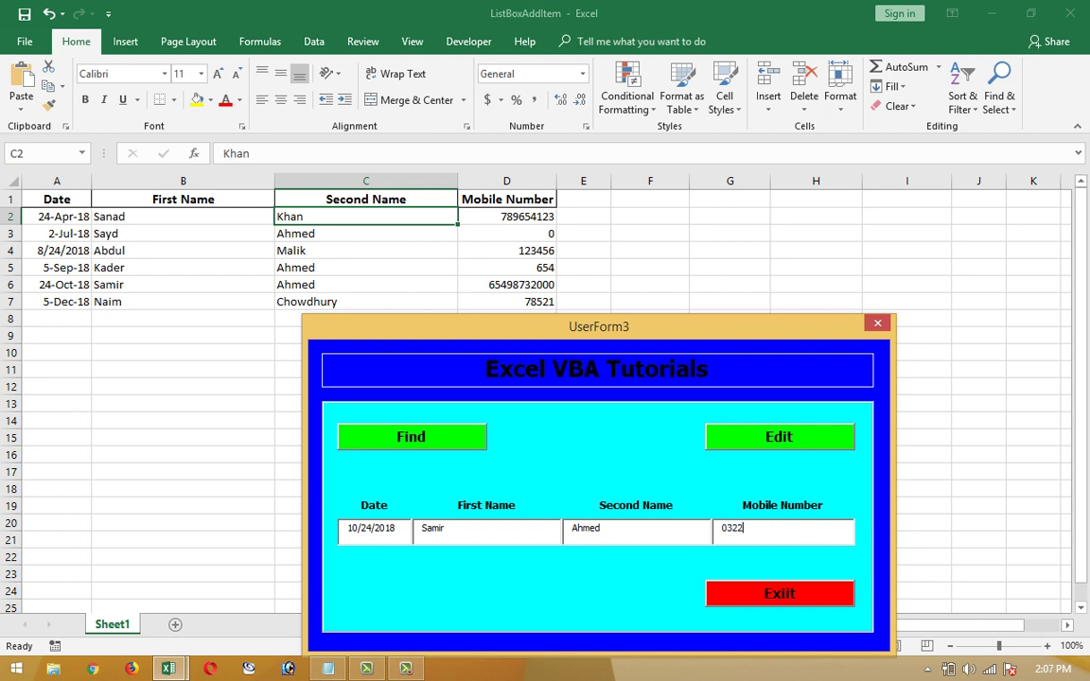
# Step: Save the mobile number edit to the sheet, then look up a second person by first name
pyautogui.click(768, 438)
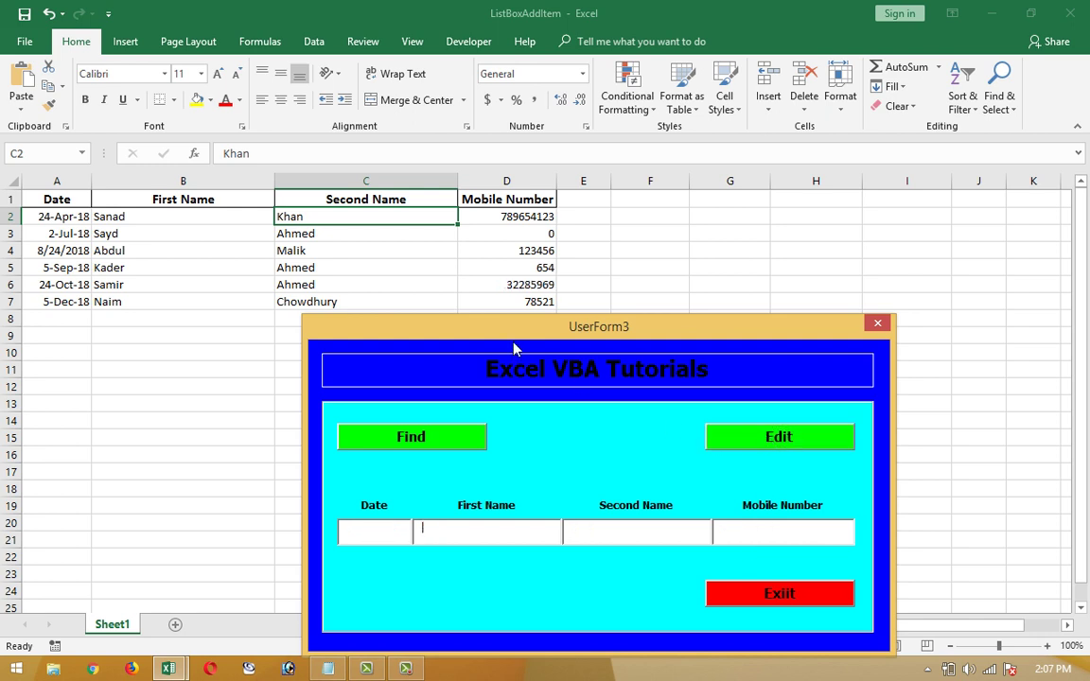
pyautogui.moveTo(566, 328)
pyautogui.mouseDown()
pyautogui.moveTo(565, 291)
pyautogui.moveTo(555, 365)
pyautogui.mouseUp()
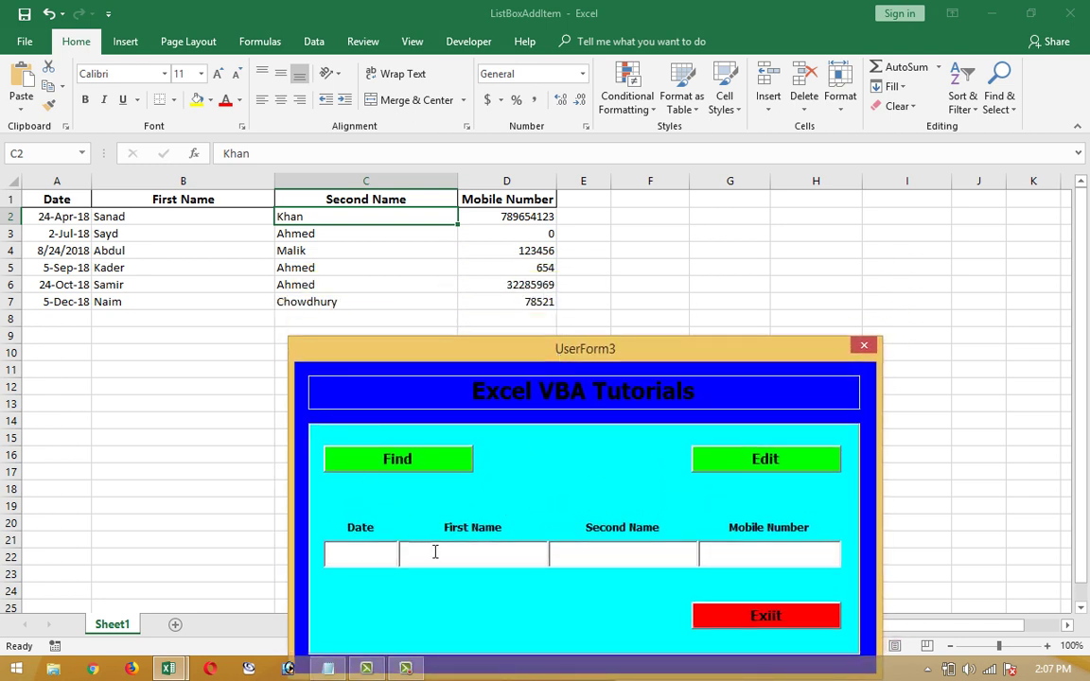
pyautogui.write('Nai')
pyautogui.write('m')
pyautogui.click(416, 458)
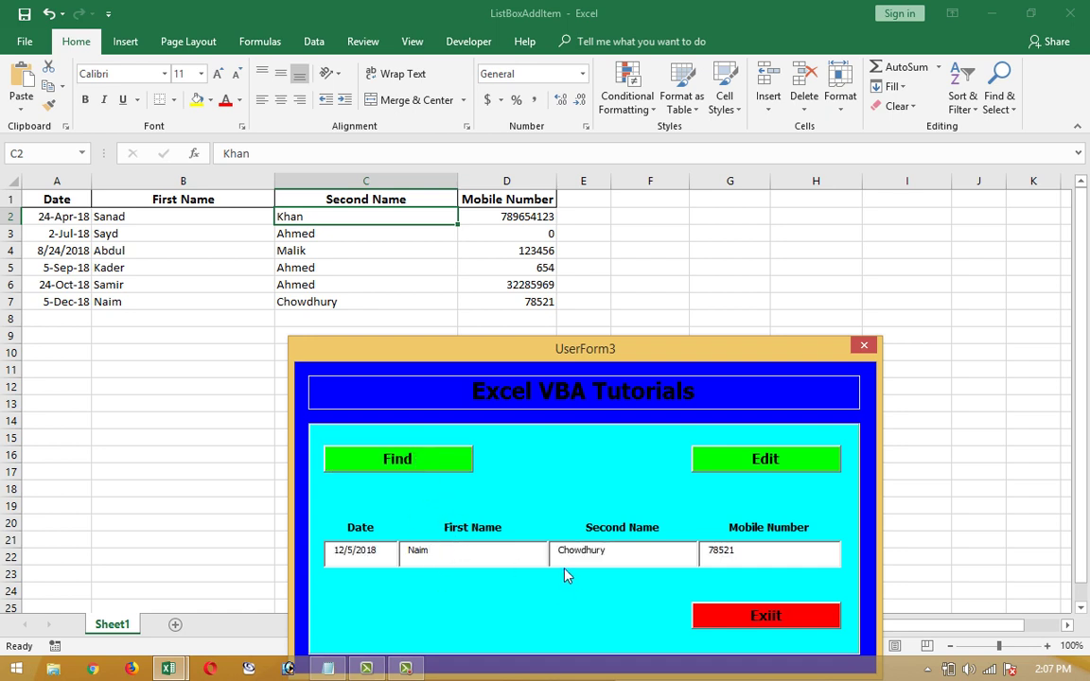
# Step: Replace that person's second name with the new surname and save it to row 7
pyautogui.doubleClick(370, 558)
pyautogui.click(434, 558)
pyautogui.click(636, 562)
pyautogui.moveTo(636, 562); pyautogui.dragTo(543, 552)
pyautogui.click(771, 461)
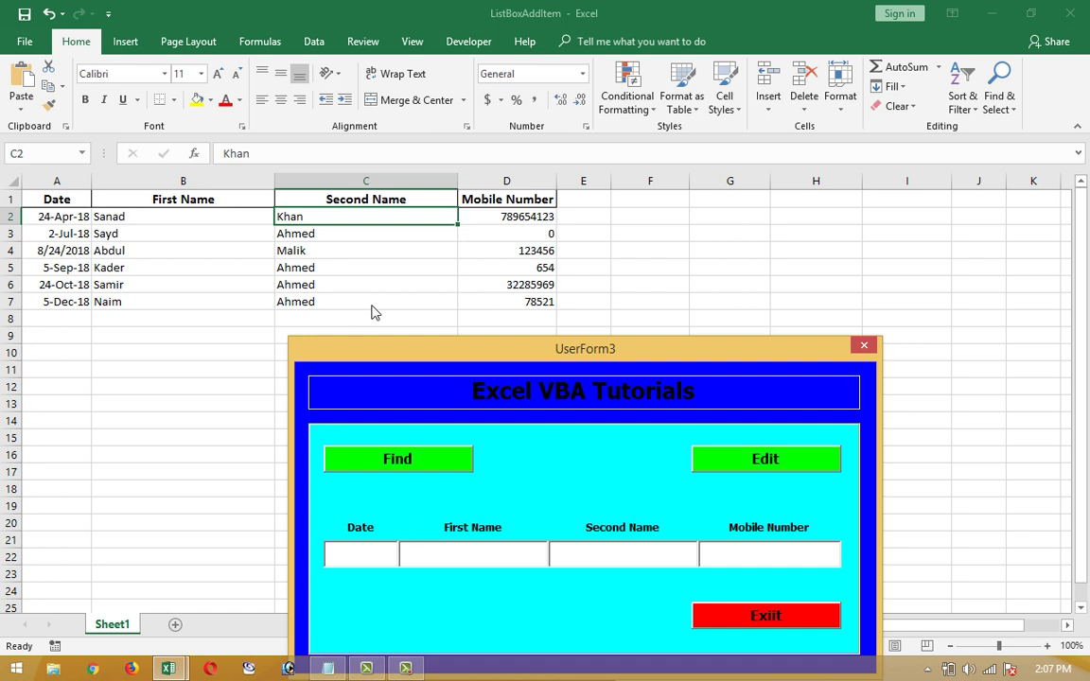
pyautogui.moveTo(662, 355); pyautogui.dragTo(638, 253)
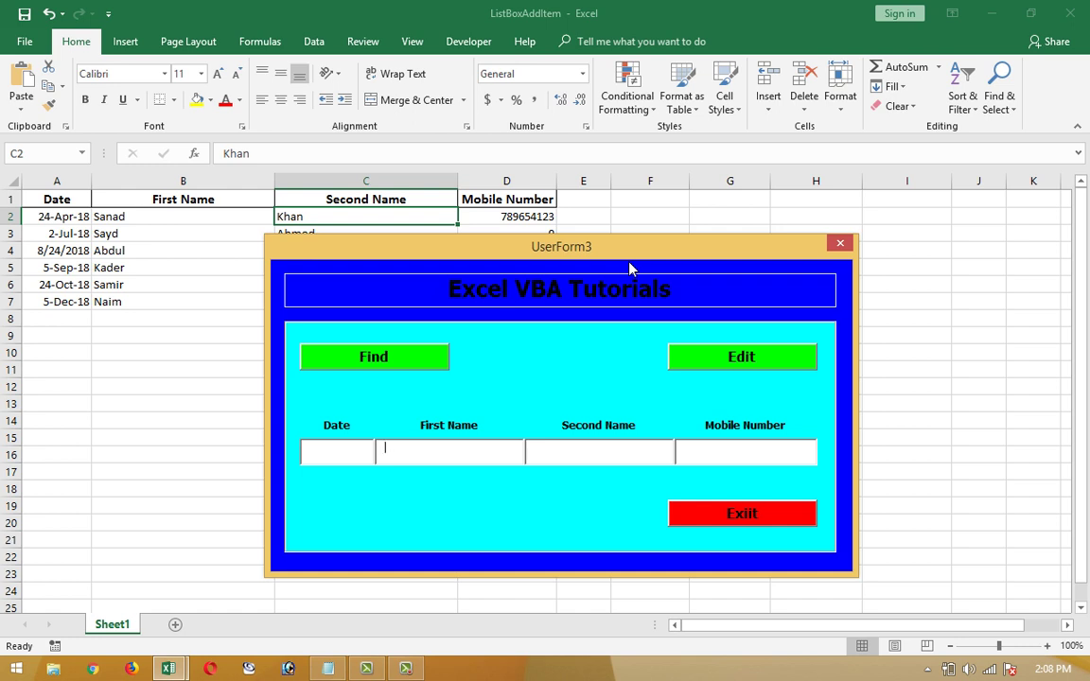
# Step: Give the Exit button's click code Unload UserForm3 and test that Exit closes the form
pyautogui.click(739, 522)
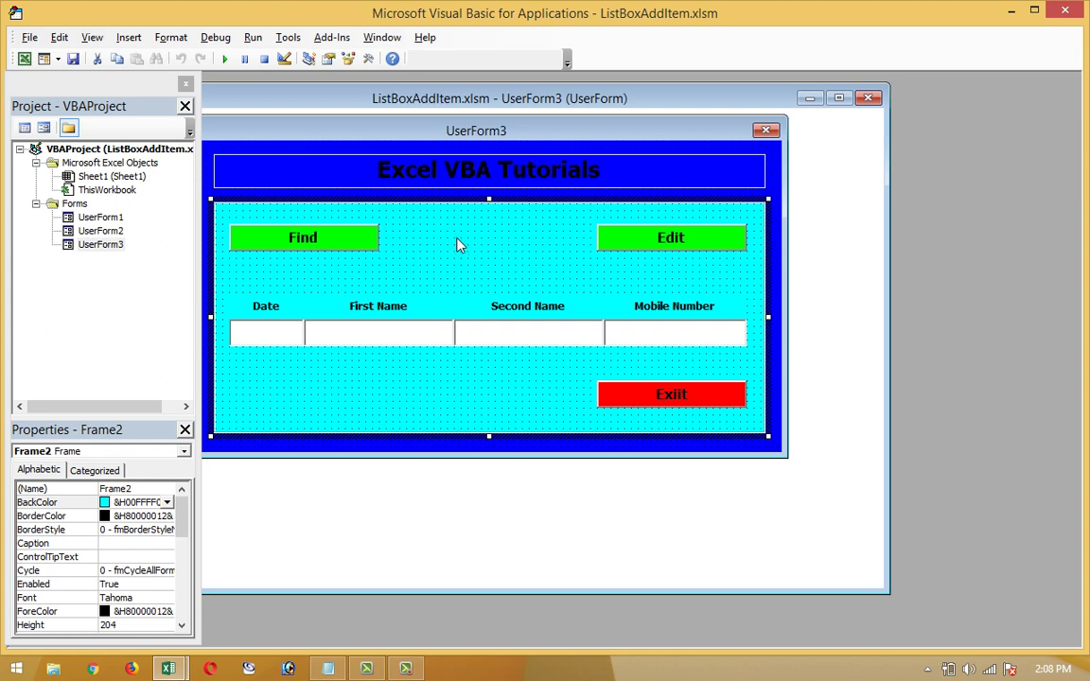
pyautogui.doubleClick(665, 402)
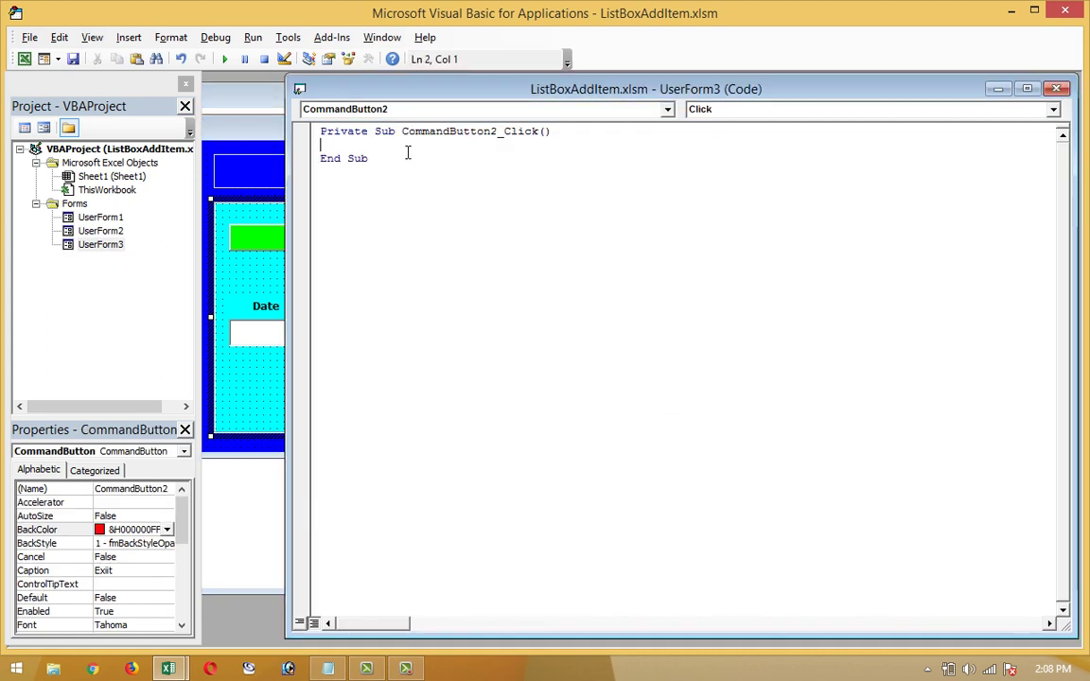
pyautogui.write('Unload')
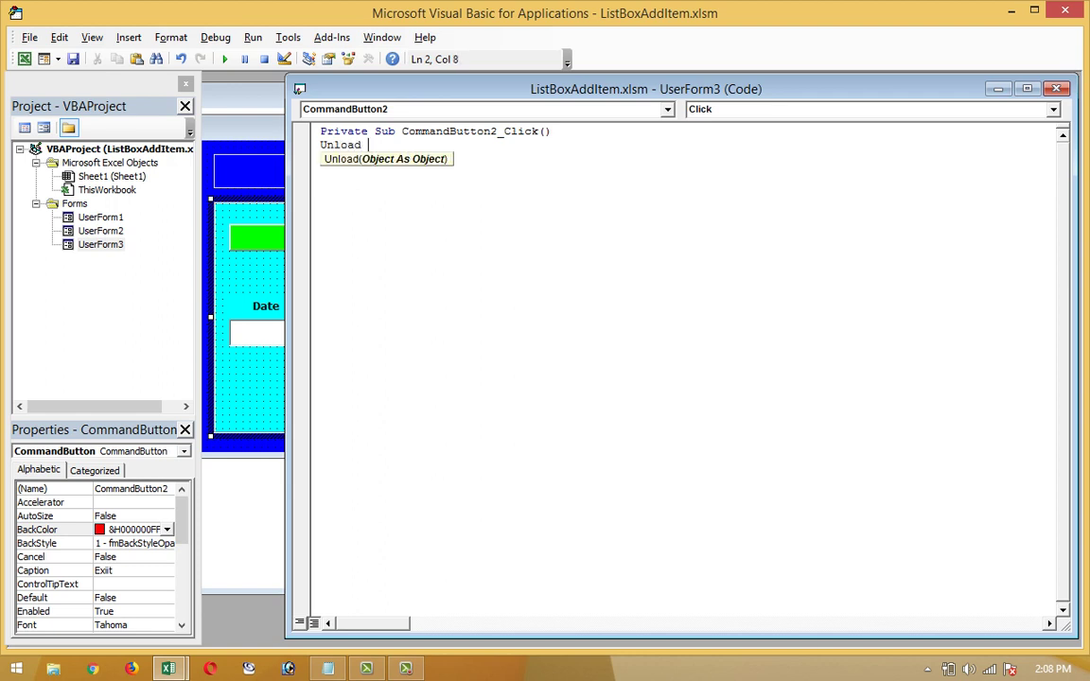
pyautogui.write(' Use')
pyautogui.write('rForm3')
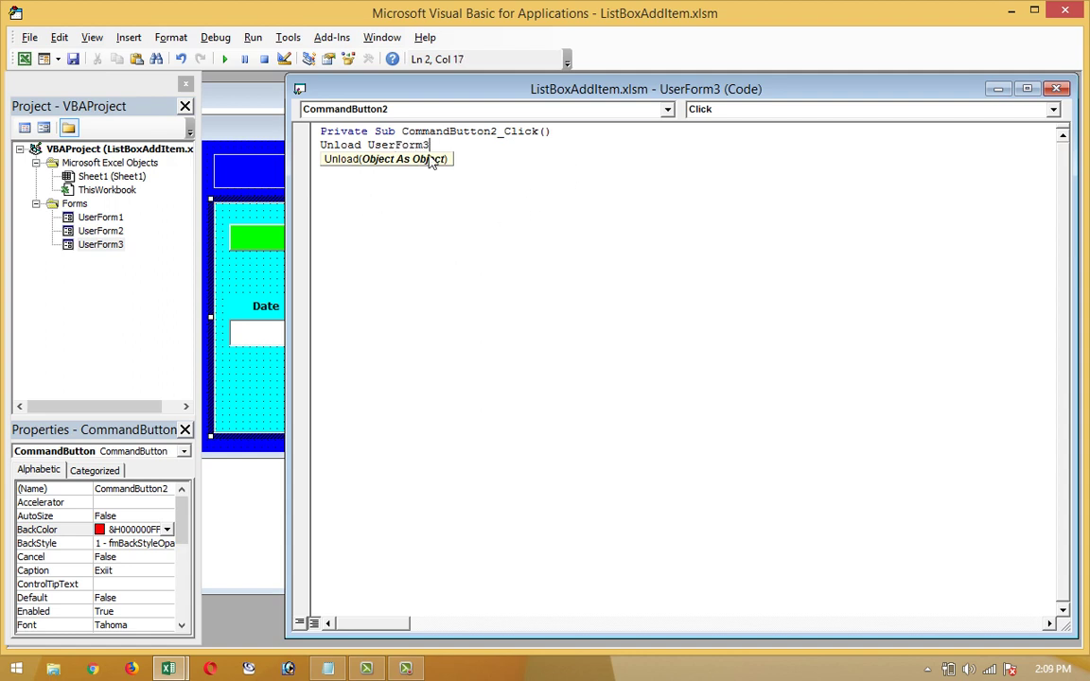
pyautogui.click(225, 60)
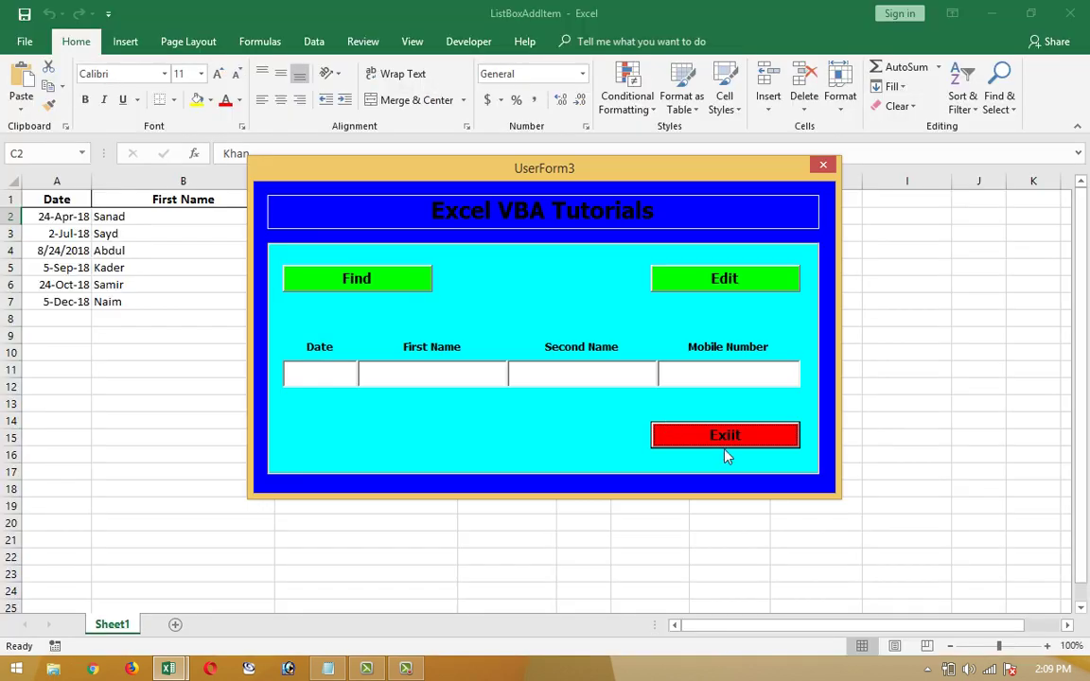
pyautogui.click(723, 453)
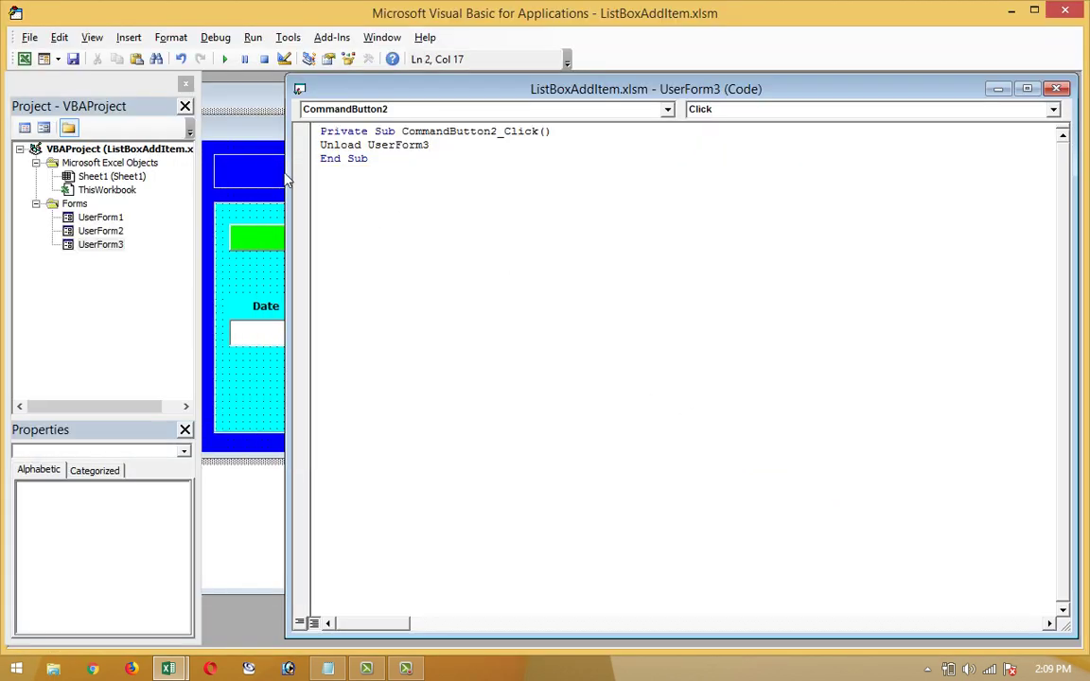
# Step: Create the Find button's click procedure declaring lastrow and myname and computing Sheet1's last row
pyautogui.click(235, 94)
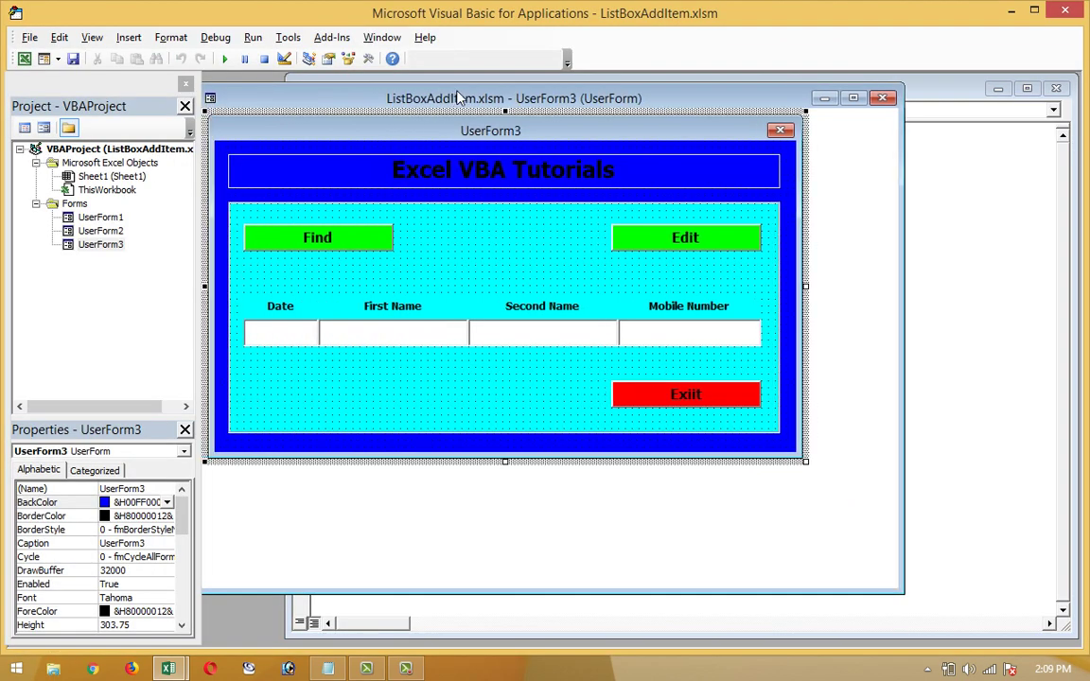
pyautogui.moveTo(440, 102); pyautogui.dragTo(465, 99)
pyautogui.moveTo(196, 227); pyautogui.dragTo(171, 200)
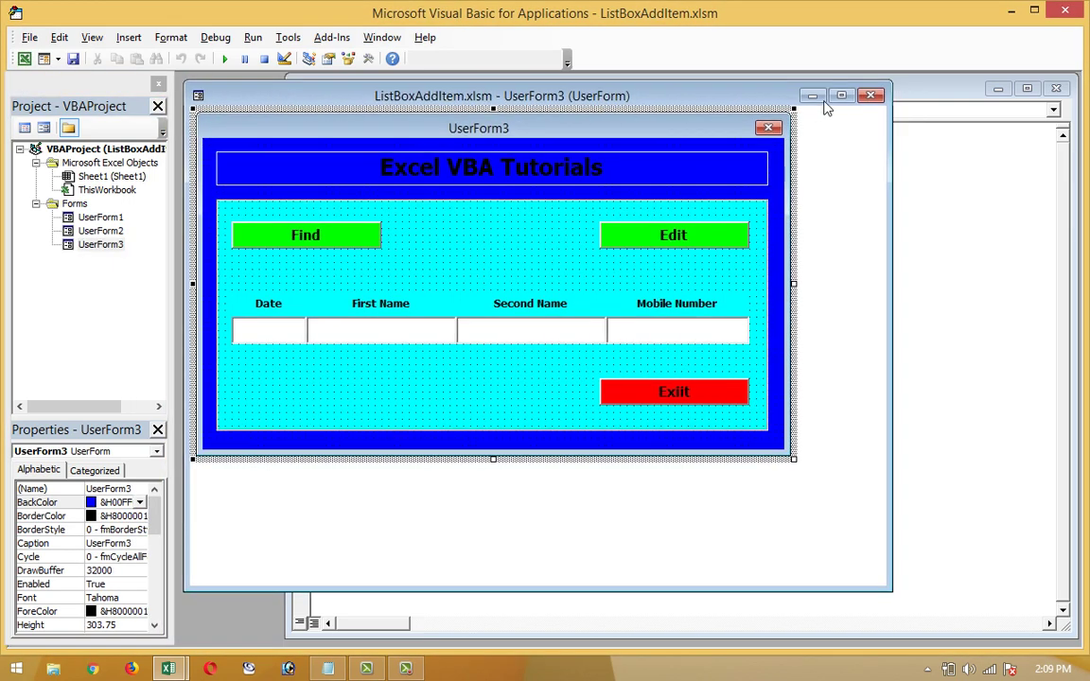
pyautogui.click(937, 89)
pyautogui.click(251, 228)
pyautogui.doubleClick(293, 238)
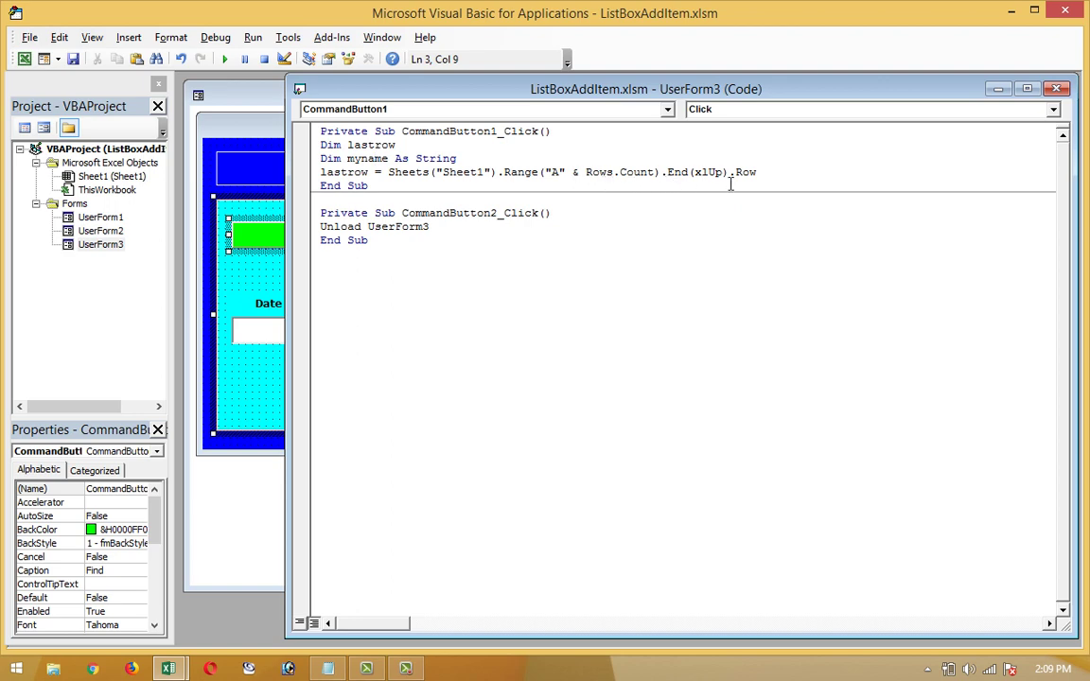
pyautogui.hotkey('alt', 'Tab')
pyautogui.hotkey('alt', 'Tab')
# Step: Check the worksheet's Date column A and place the cursor after the lastrow line
pyautogui.moveTo(168, 669)
pyautogui.click(137, 634)
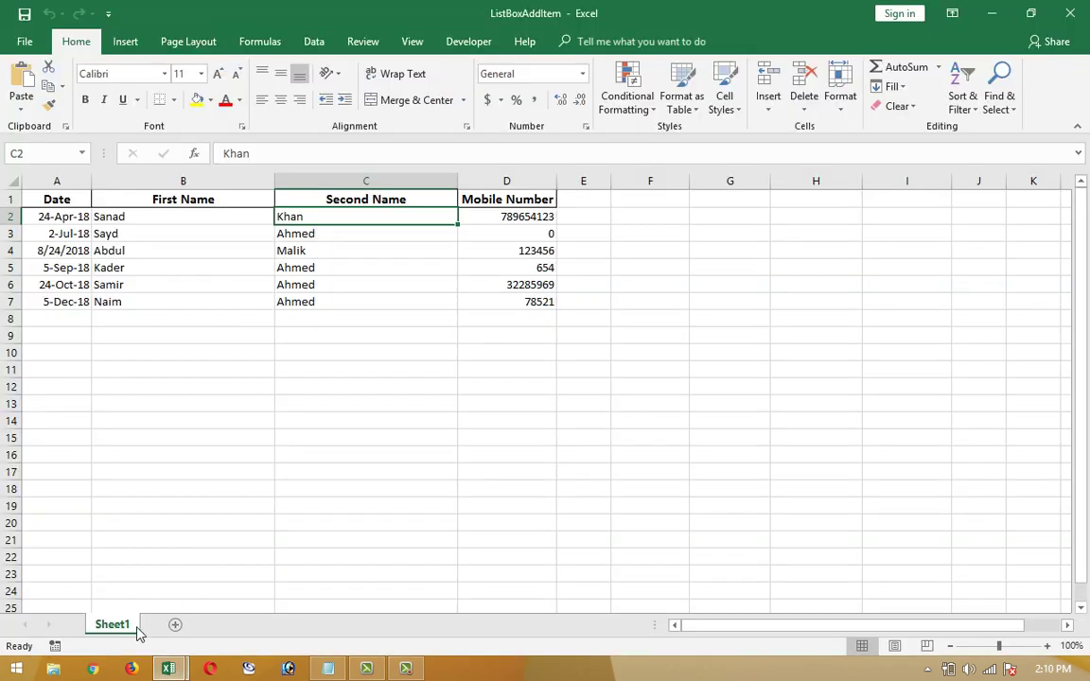
pyautogui.hotkey('alt', 'Tab')
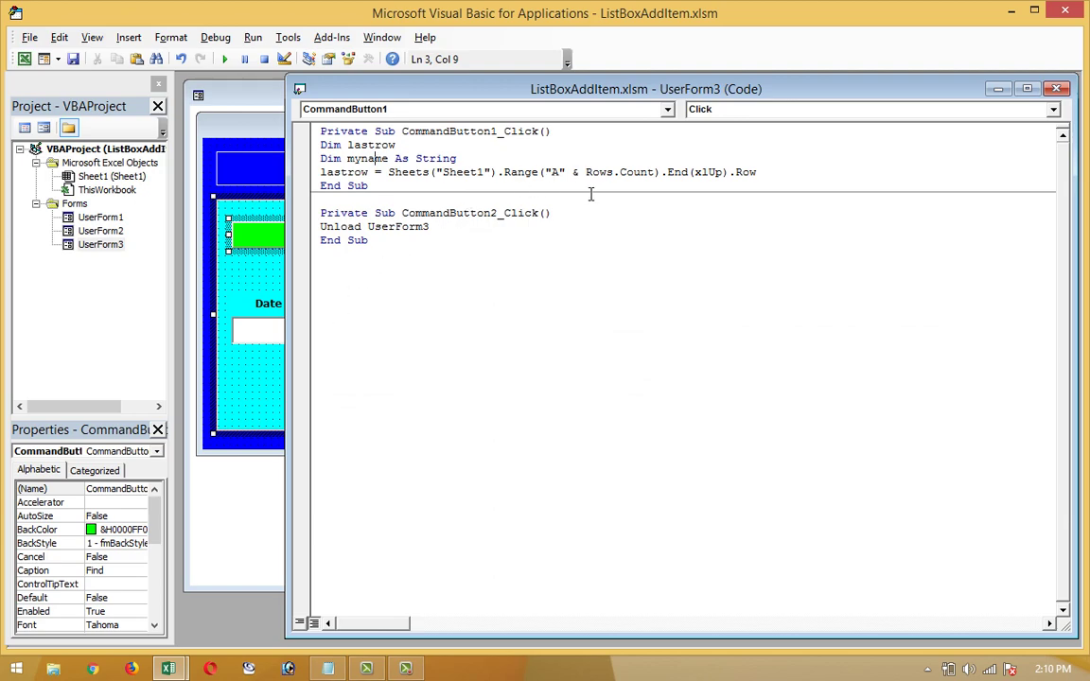
pyautogui.hotkey('alt', 'F11')
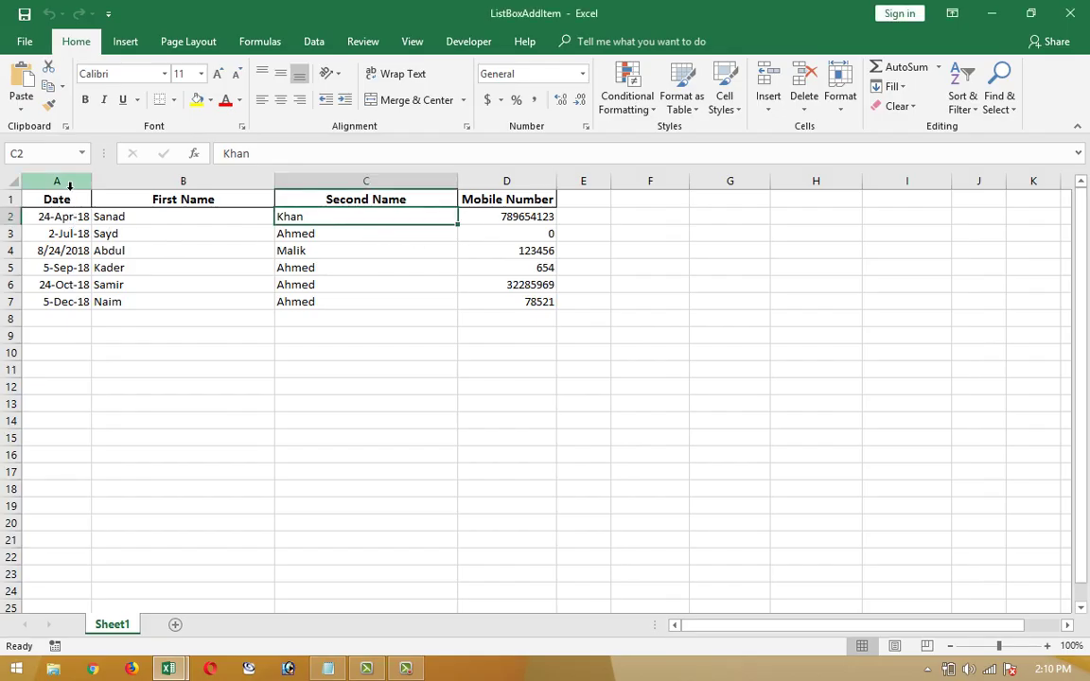
pyautogui.click(69, 185)
pyautogui.hotkey('alt', 'F11')
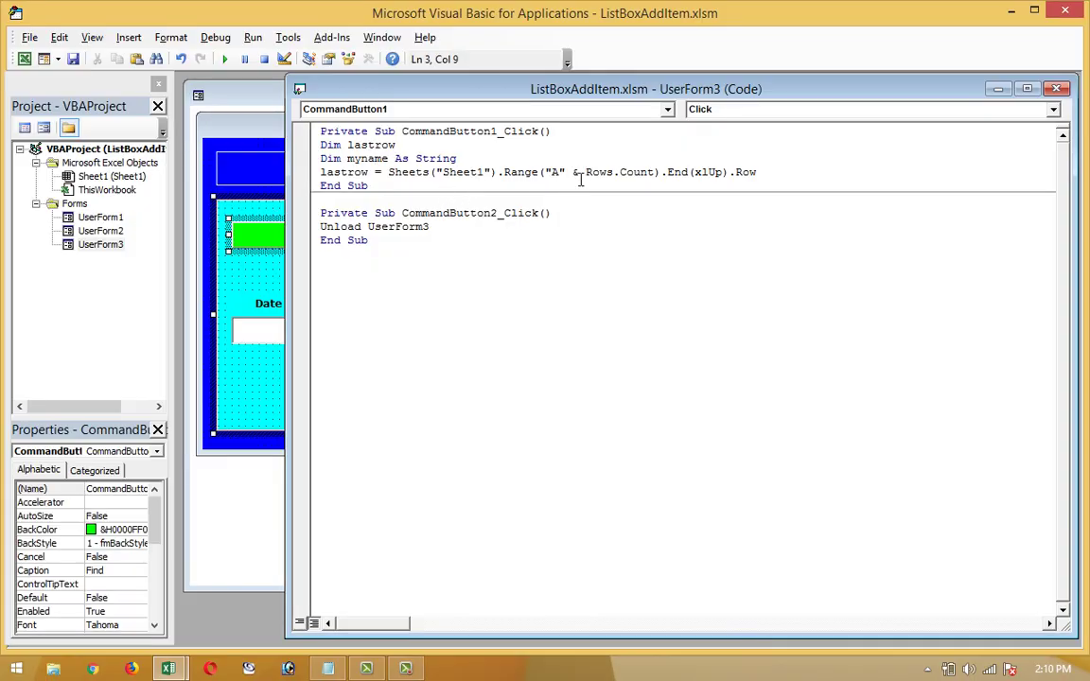
pyautogui.click(767, 175)
pyautogui.hotkey('alt', 'F11')
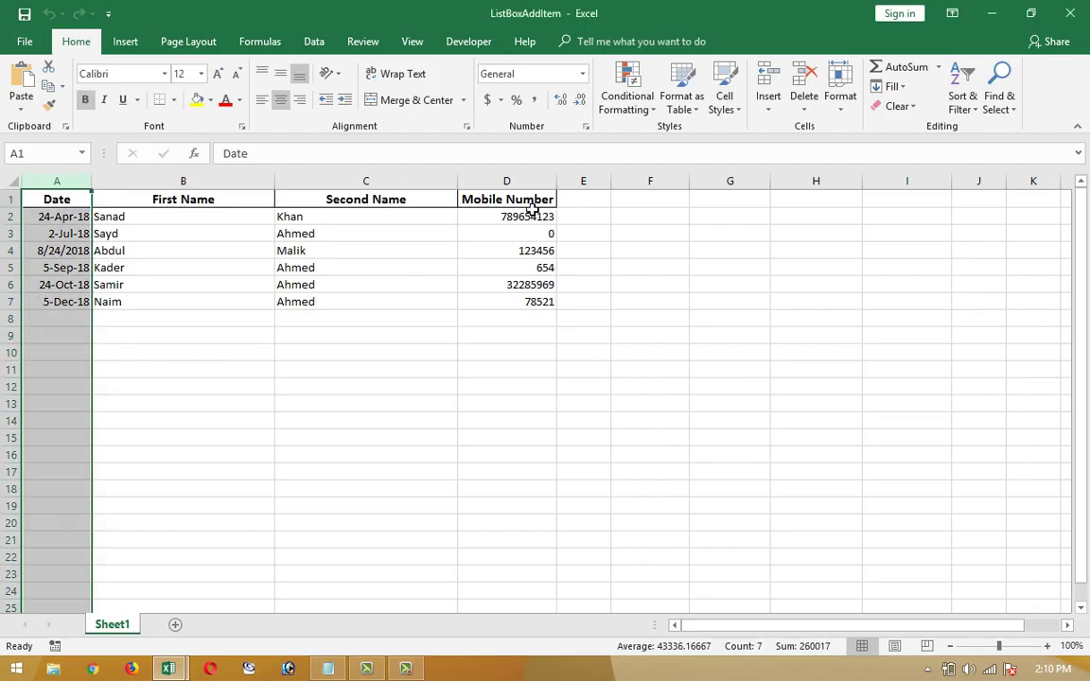
pyautogui.hotkey('alt', 'F11')
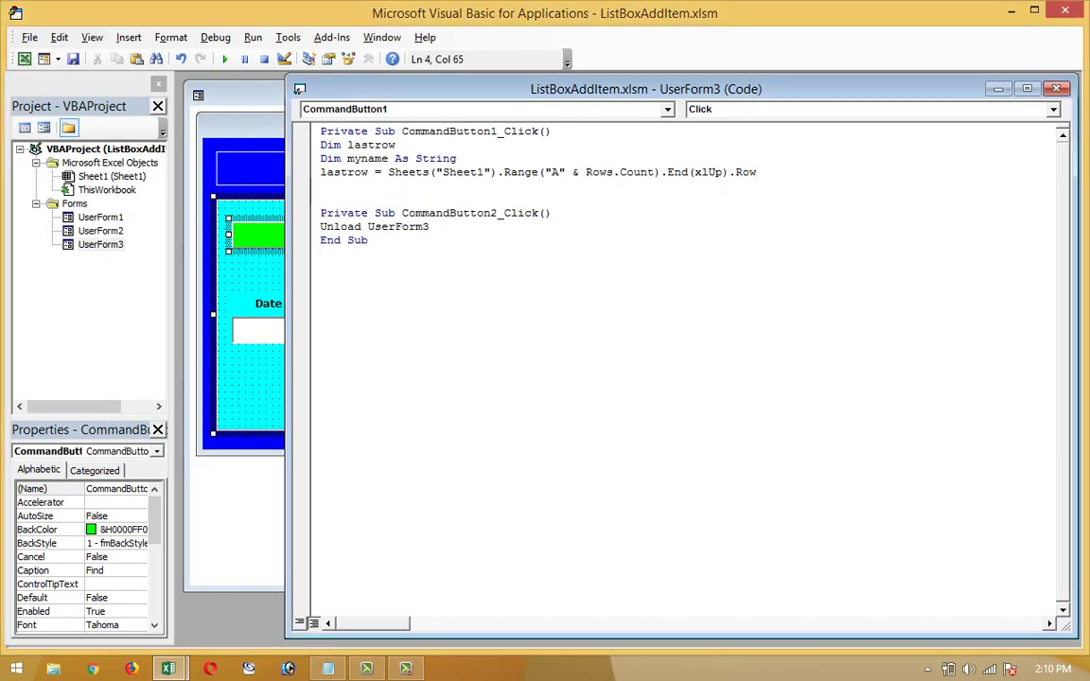
# Step: Add myname = TextBox2.Text, a For currentrow = 2 To lastrow loop, and the column-B name test
pyautogui.press('Return')
pyautogui.write('myname = TextBox2.Text')
pyautogui.press('Return')
pyautogui.write('For currentrow = 2 To lastrow')
pyautogui.press('Return')
pyautogui.write('If Cells(currentrow, 2).Text = myname Then')
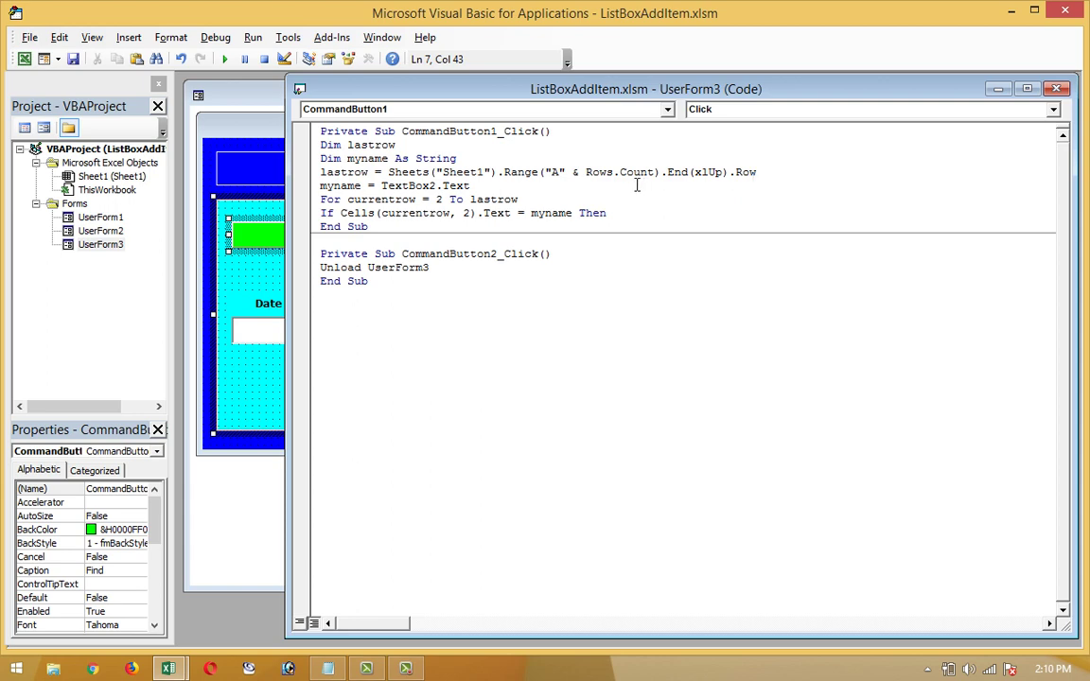
# Step: Confirm First Name is TextBox2 on the form and review the sheet's data range A2:D7
pyautogui.hotkey('shift', 'F7')
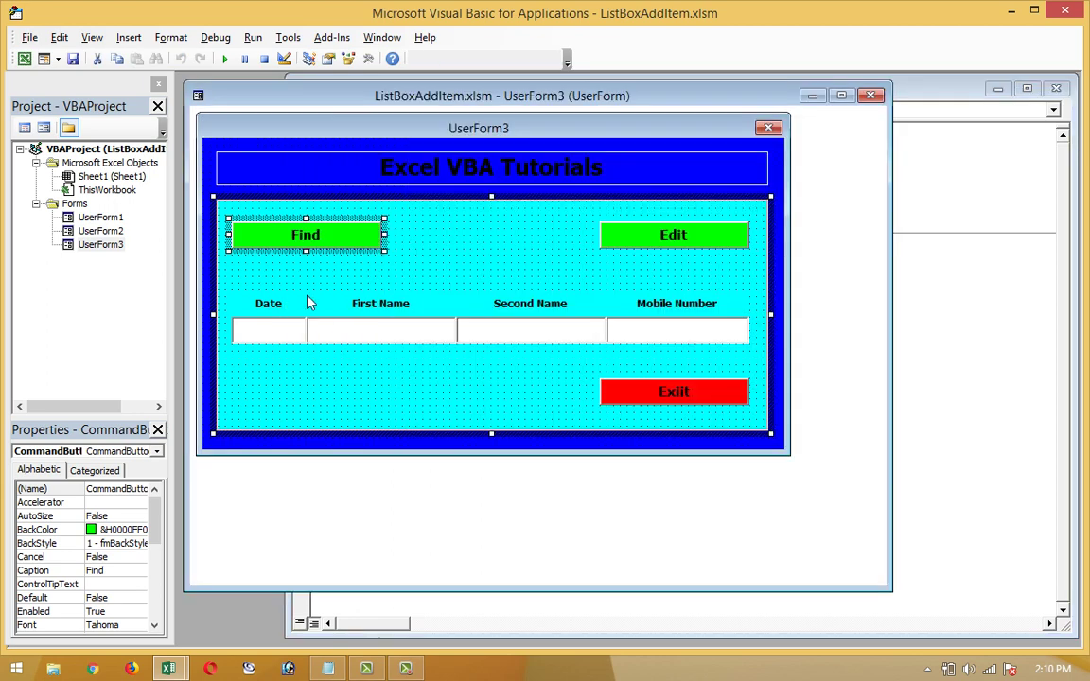
pyautogui.click(368, 332)
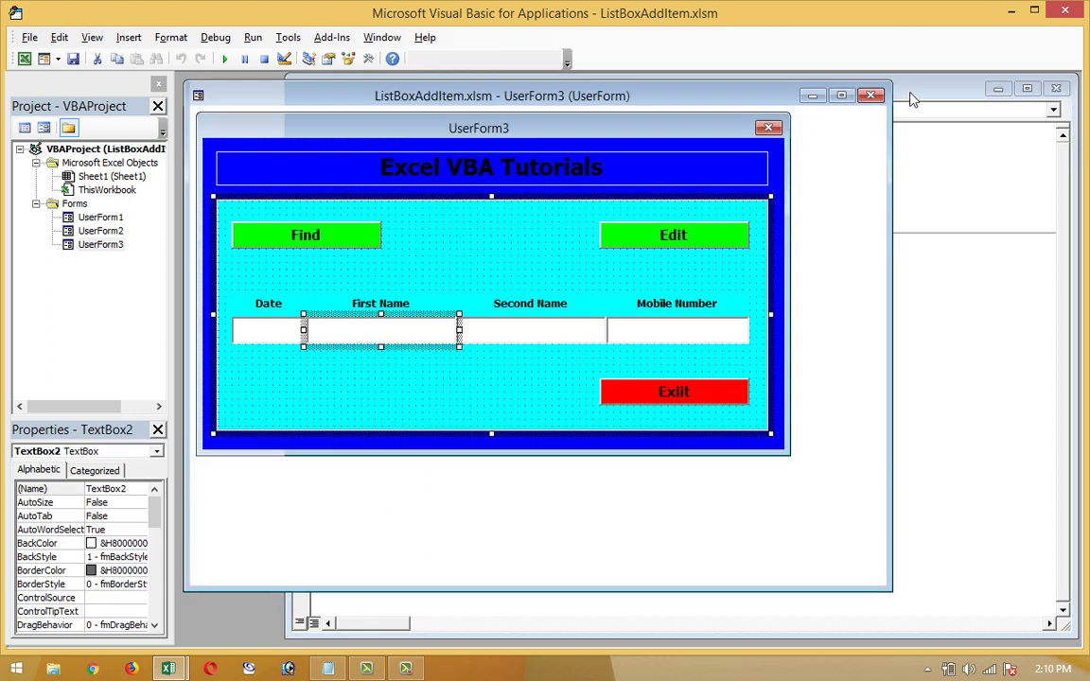
pyautogui.press('F7')
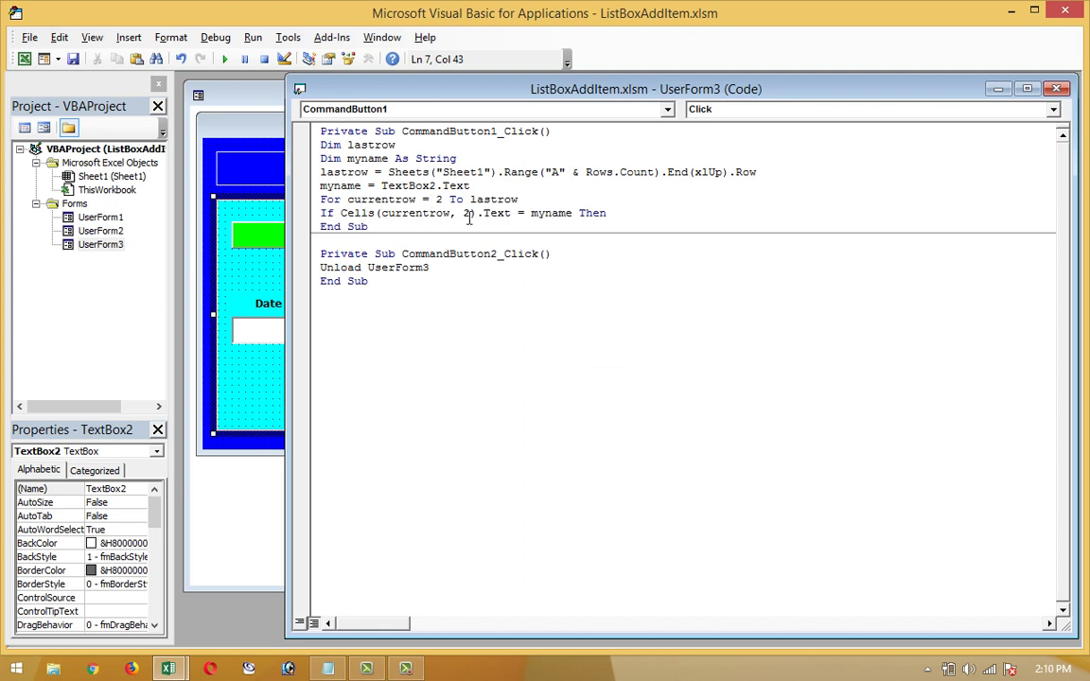
pyautogui.hotkey('alt', 'Tab')
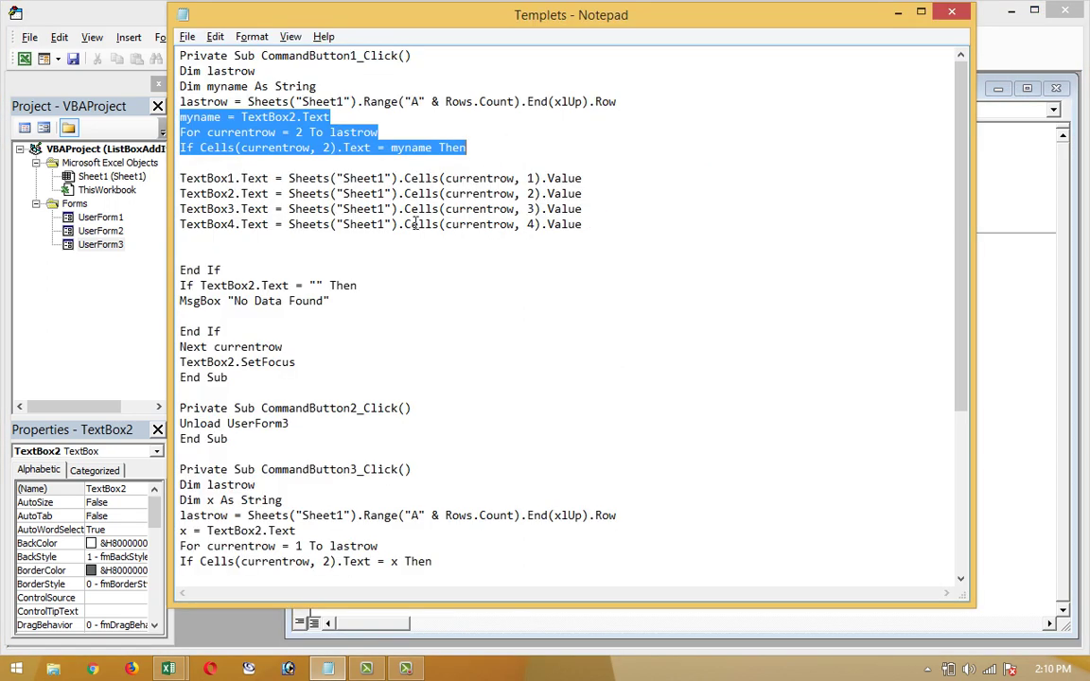
pyautogui.hotkey('alt', 'Tab')
pyautogui.hotkey('alt', 'Tab')
pyautogui.hotkey('alt', 'Tab')
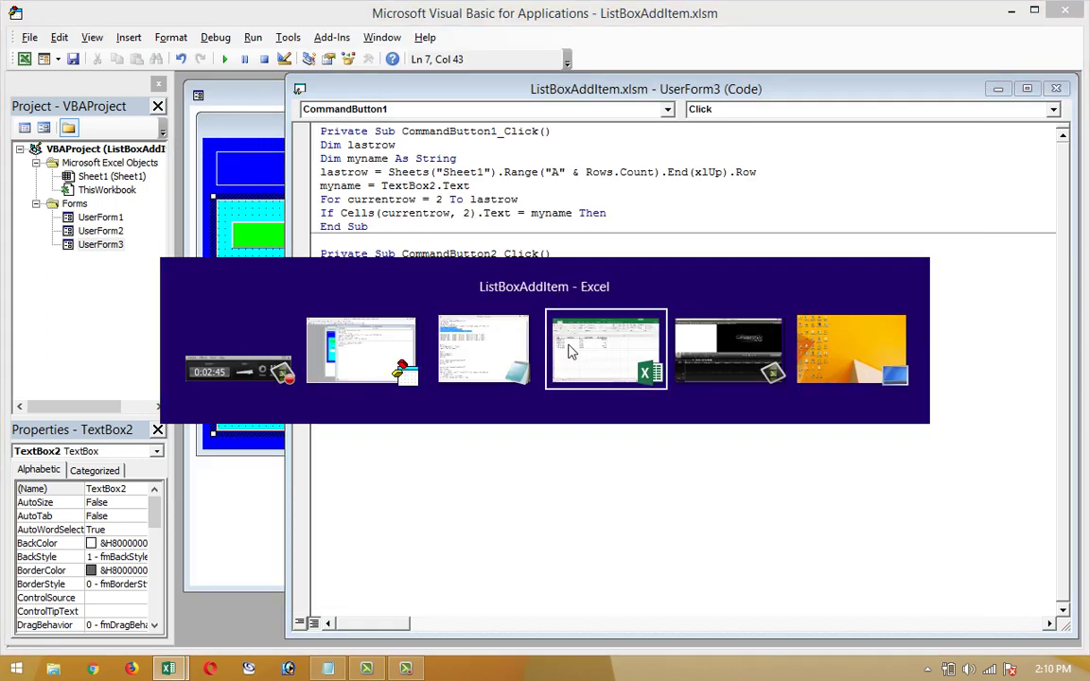
pyautogui.click(80, 226)
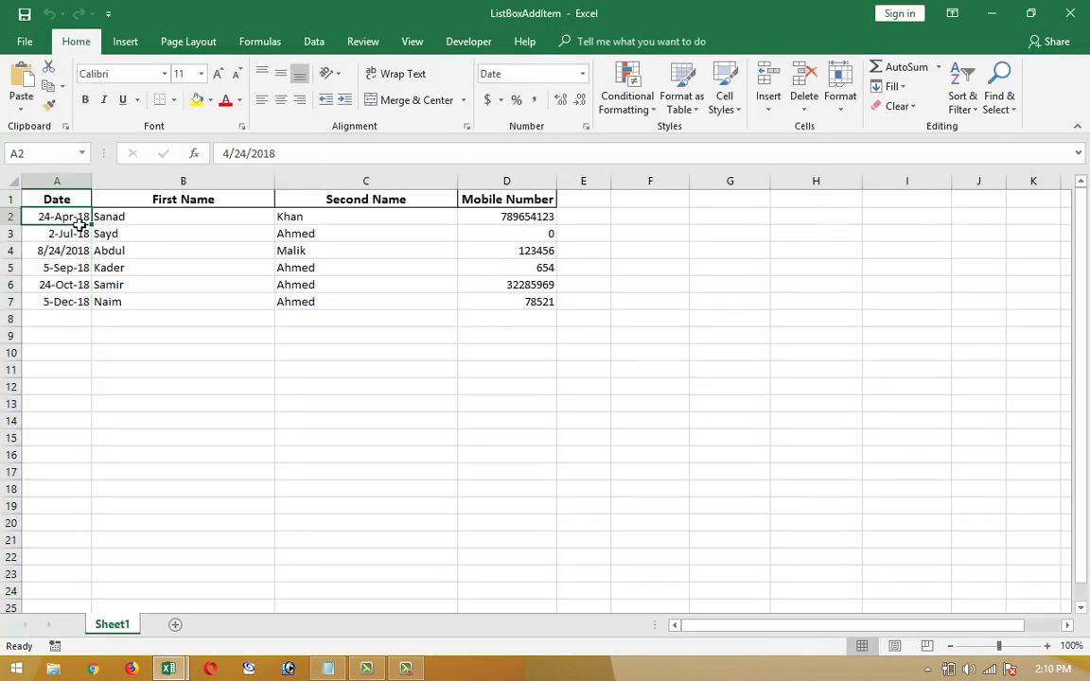
pyautogui.moveTo(80, 225); pyautogui.dragTo(529, 302)
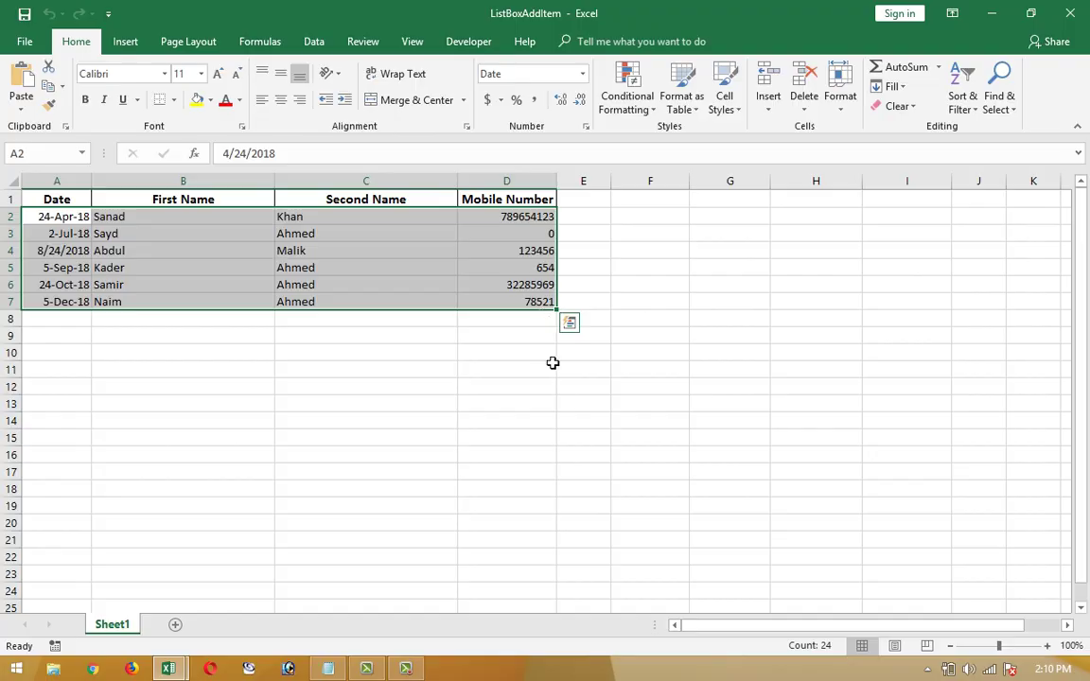
pyautogui.hotkey('alt', 'Tab')
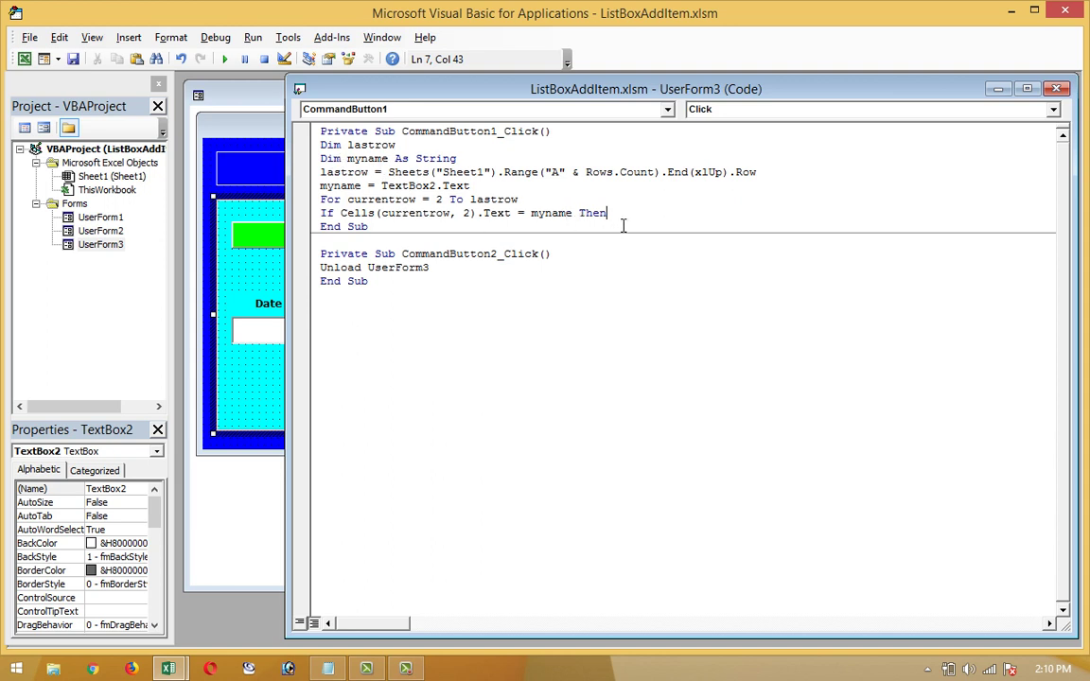
pyautogui.press('Return')
pyautogui.hotkey('alt', 'F11')
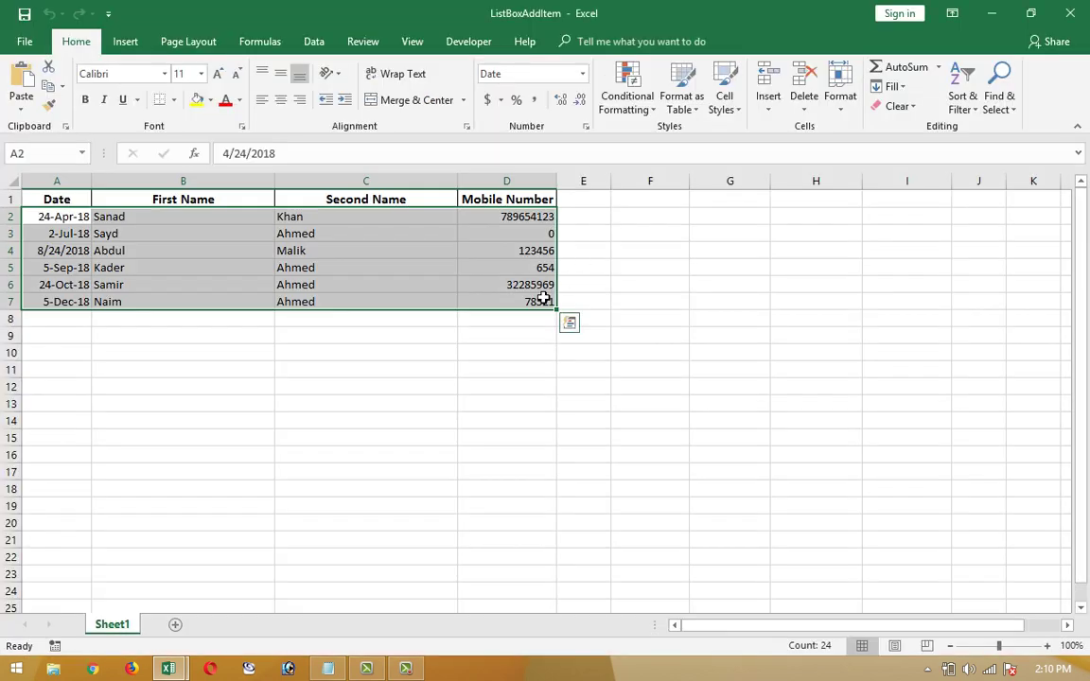
pyautogui.hotkey('alt', 'F11')
pyautogui.write('TextBox1.Text = Sheets("Sheet1").Cells(currentrow, 1).Value TextBox2.Text = Sheets("Sheet1").Cells(currentrow, 2).Value TextBox3.Text = Sheets("Sheet1").Cells(currentrow, 3).Value TextBox4.Text = Sheets("Sheet1").Cells(currentrow, 4).Value')
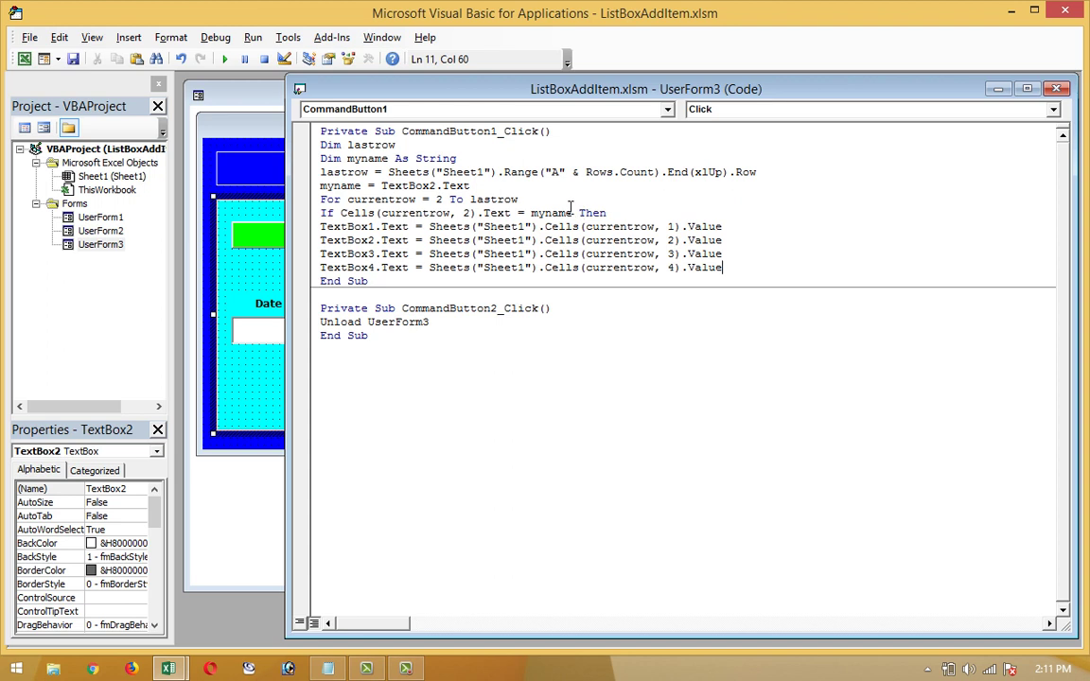
pyautogui.click(621, 217)
pyautogui.press('Return')
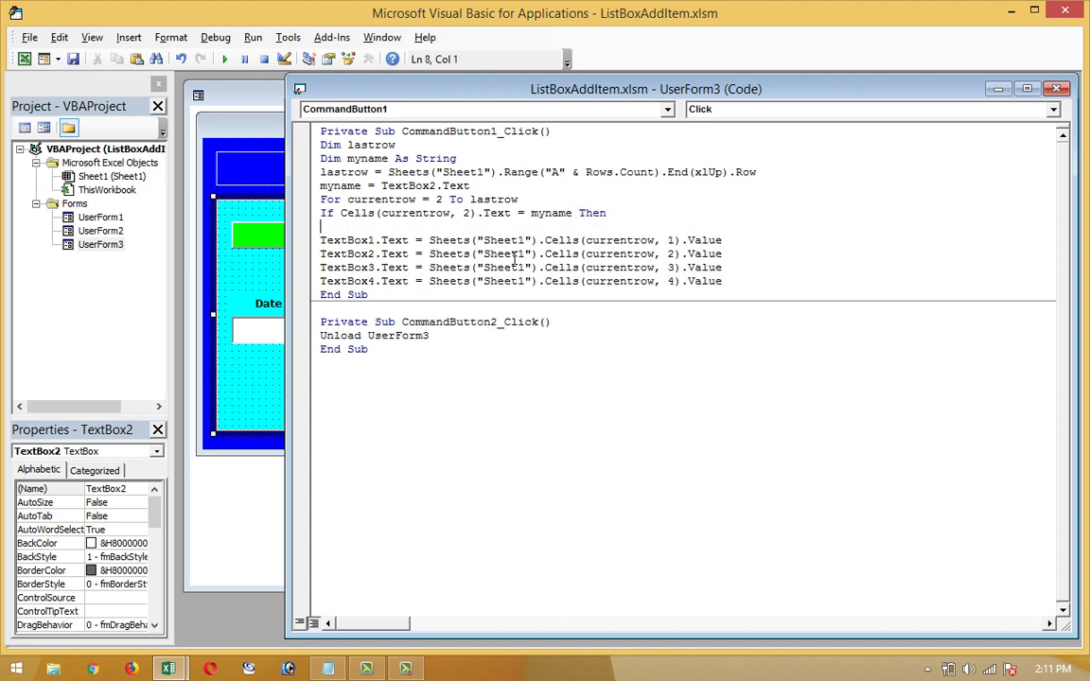
pyautogui.hotkey('alt', 'Tab')
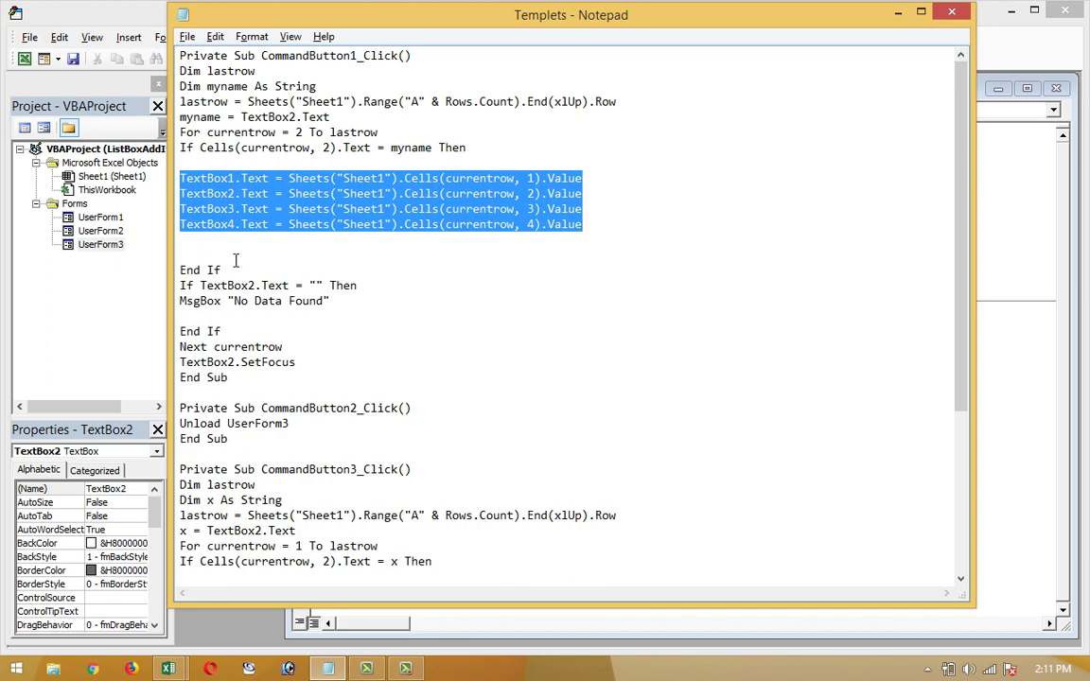
pyautogui.hotkey('alt', 'Tab')
pyautogui.hotkey('alt', 'Tab')
pyautogui.press('Tab')
pyautogui.press('Tab')
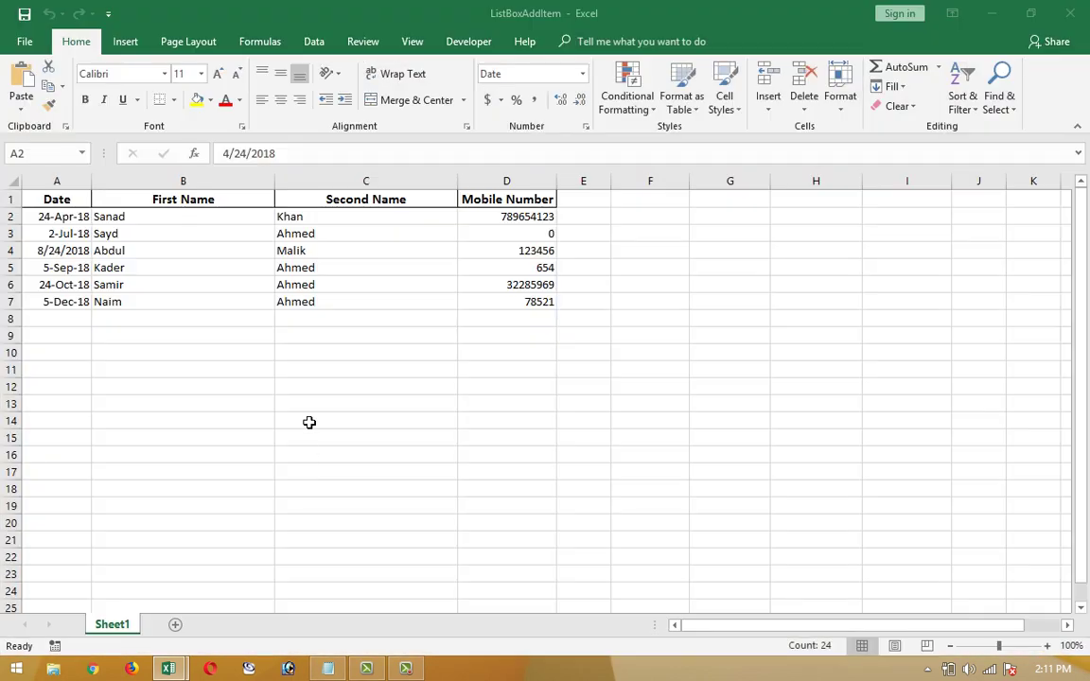
pyautogui.click(68, 215)
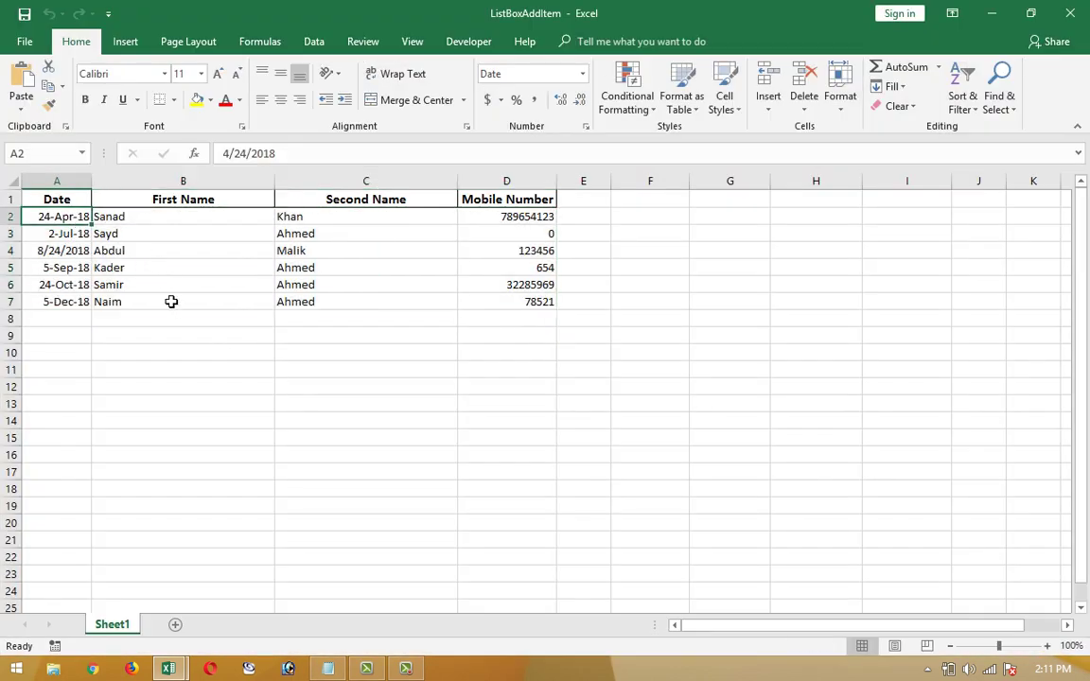
pyautogui.hotkey('alt', 'Tab')
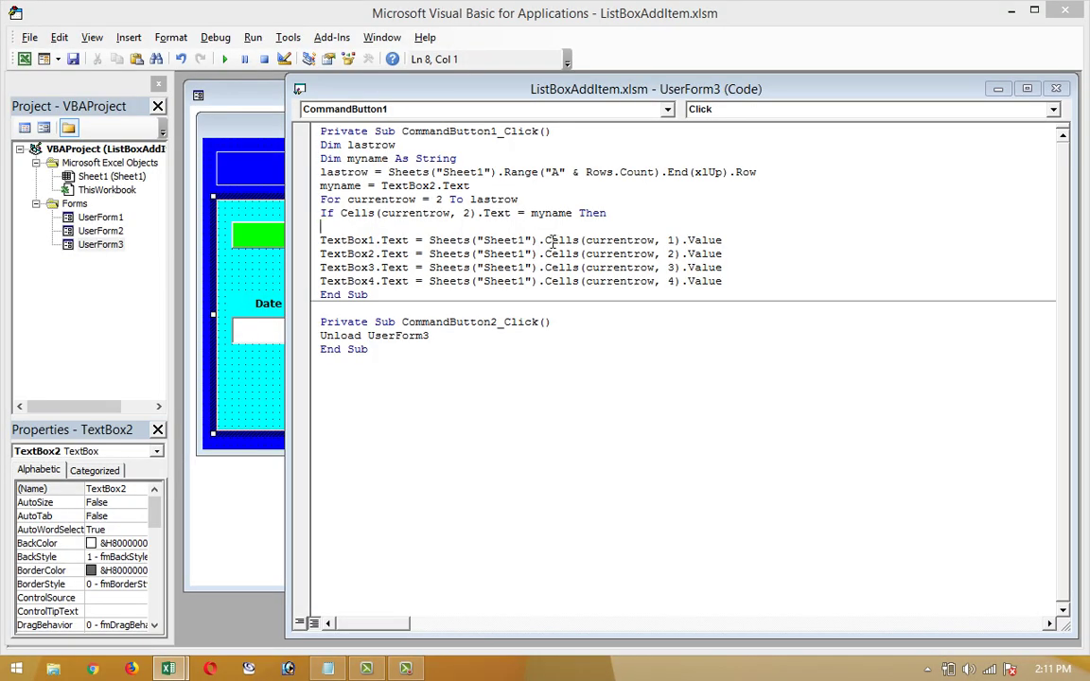
pyautogui.hotkey('alt', 'Tab')
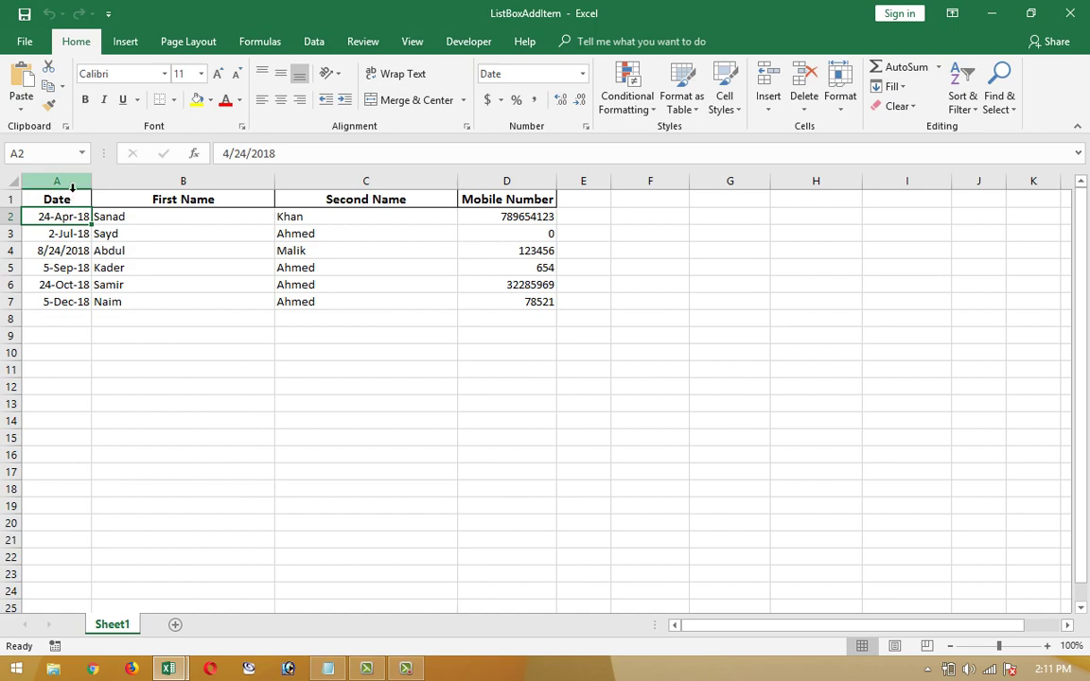
pyautogui.hotkey('alt', 'Tab')
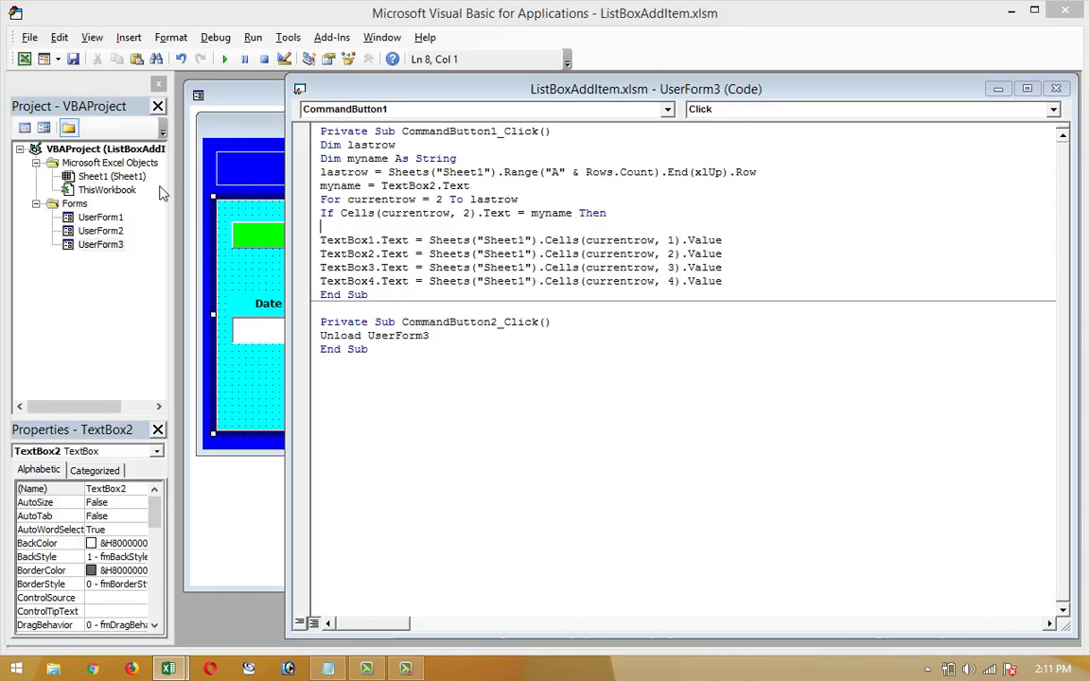
pyautogui.hotkey('alt', 'Tab')
pyautogui.click(224, 218)
pyautogui.click(302, 218)
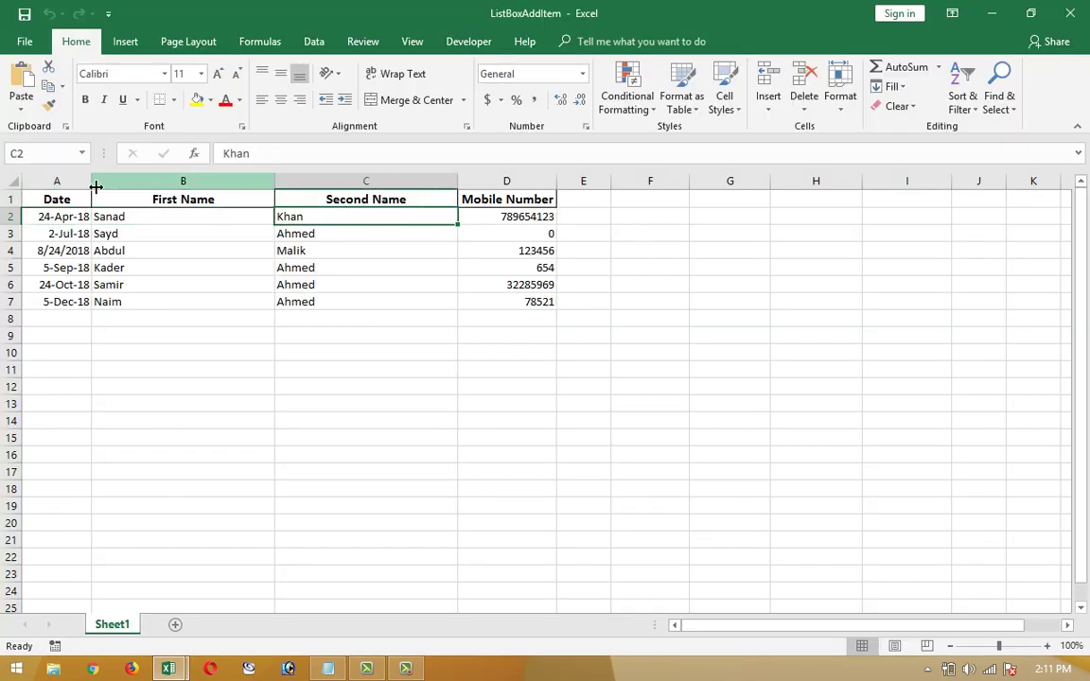
pyautogui.click(56, 181)
pyautogui.click(183, 180)
pyautogui.click(405, 181)
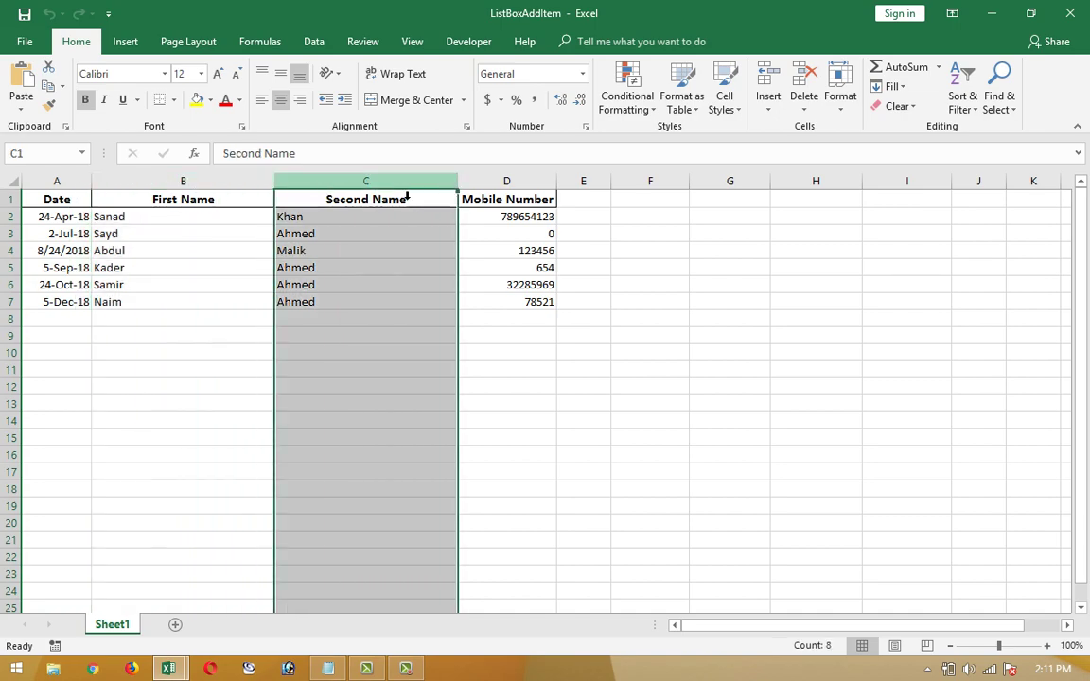
pyautogui.click(498, 181)
pyautogui.hotkey('alt', 'Tab')
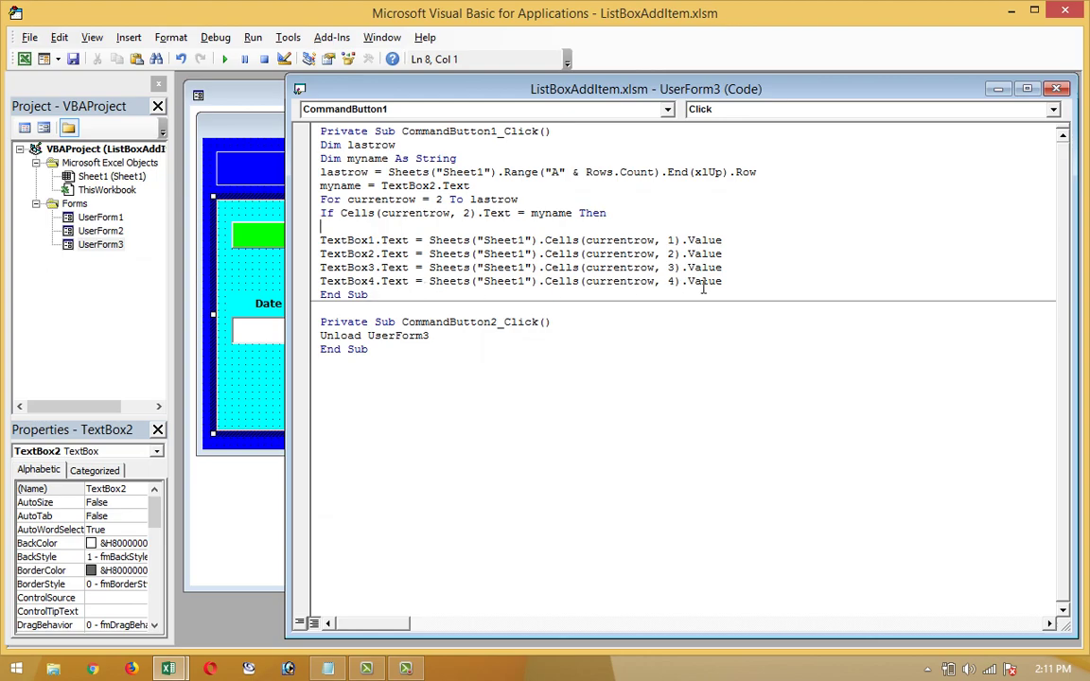
# Step: Paste End If, the empty-TextBox2 "No Data Found" check, Next currentrow and TextBox2.SetFocus after TextBox4
pyautogui.hotkey('alt', 'Tab')
pyautogui.hotkey('alt', 'Tab')
pyautogui.click(738, 284)
pyautogui.press('Return')
pyautogui.press('Return')
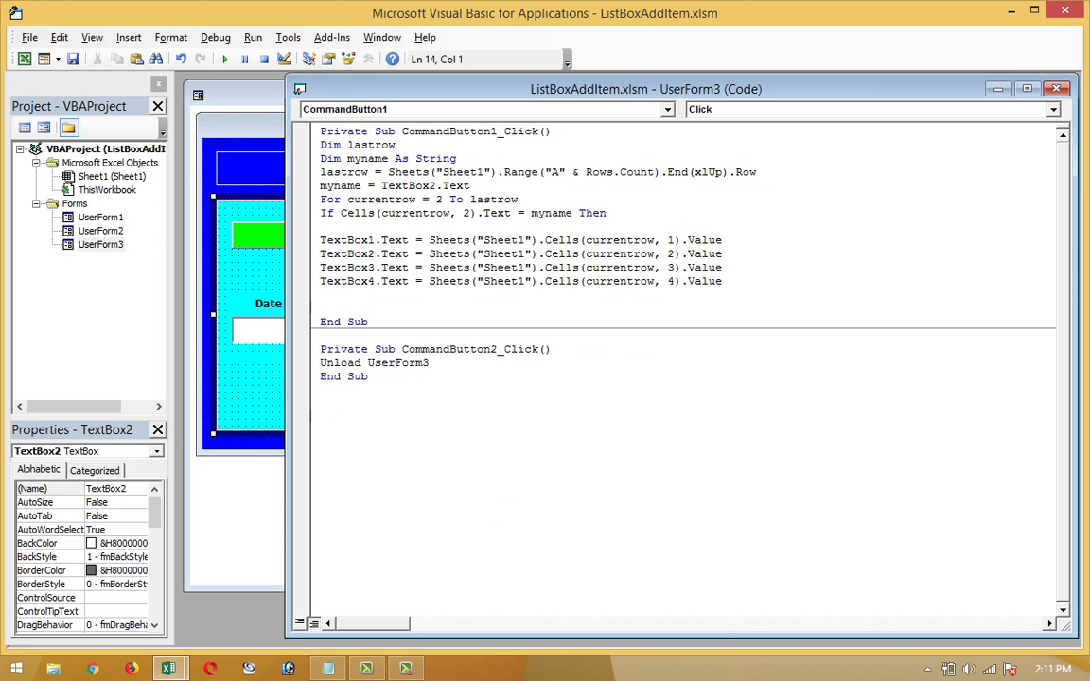
pyautogui.write('End If If TextBox2.Text = "" Then MsgBox "No Data Found"  End If Next currentrow TextBox2.SetFocus')
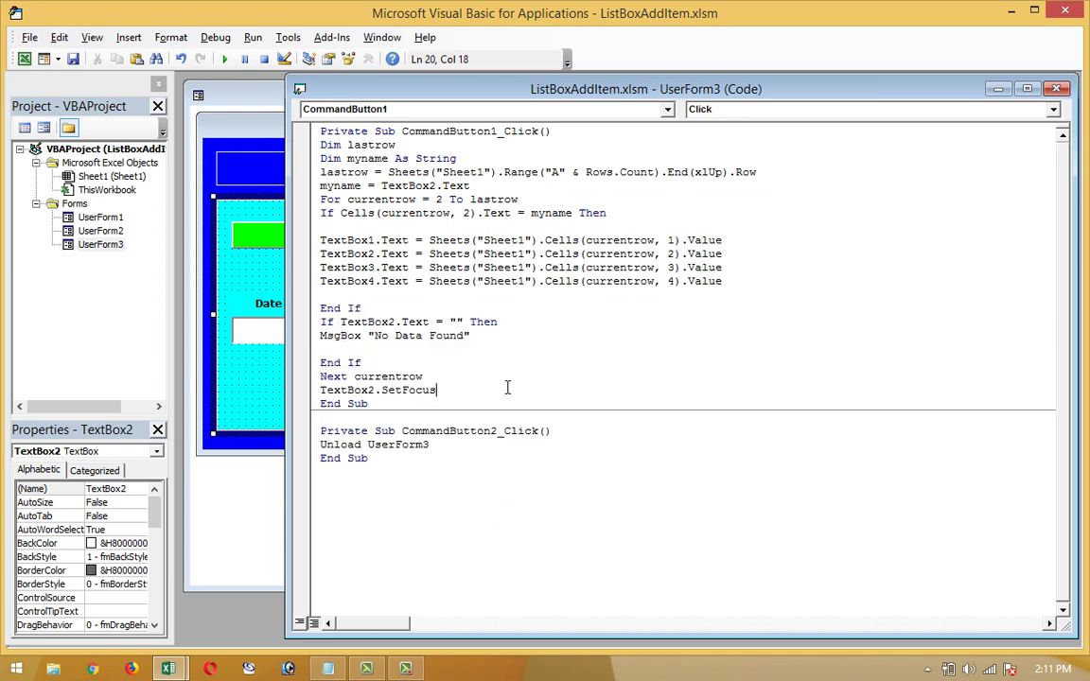
pyautogui.press('Return')
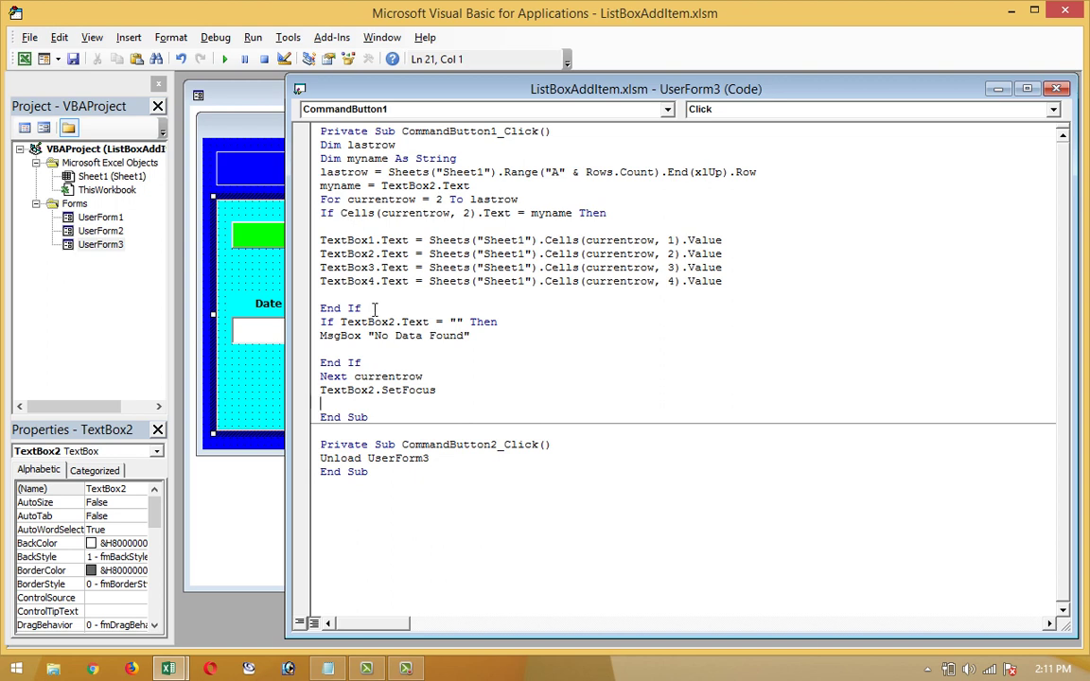
# Step: Space out the Find code with blank lines after each End If
pyautogui.moveTo(361, 308); pyautogui.dragTo(282, 210)
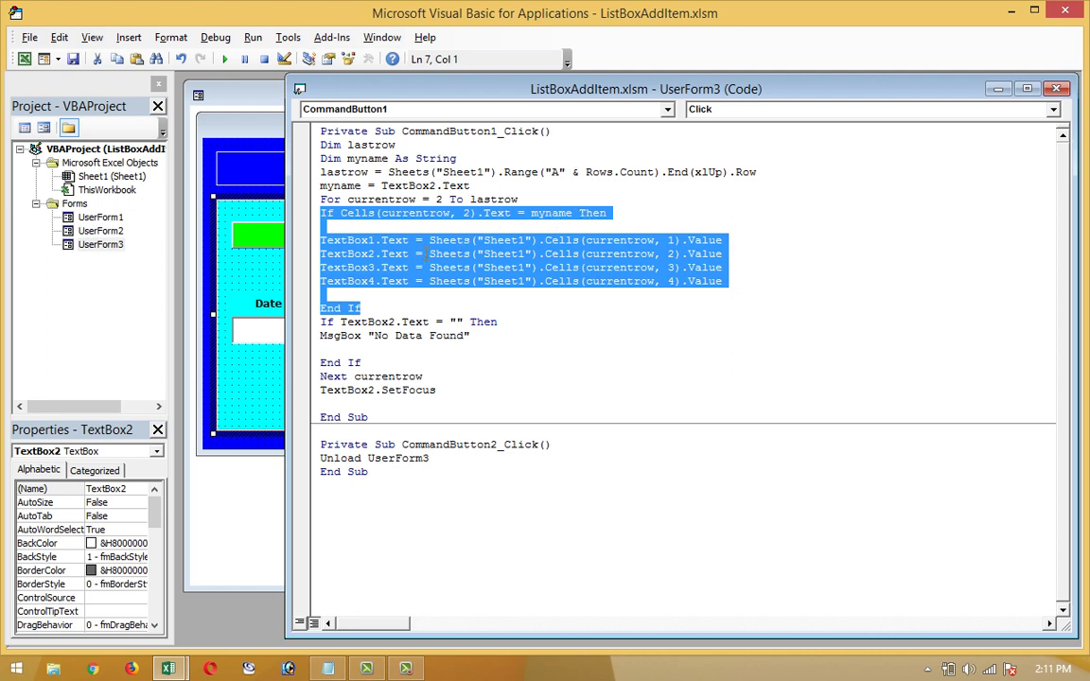
pyautogui.click(417, 241)
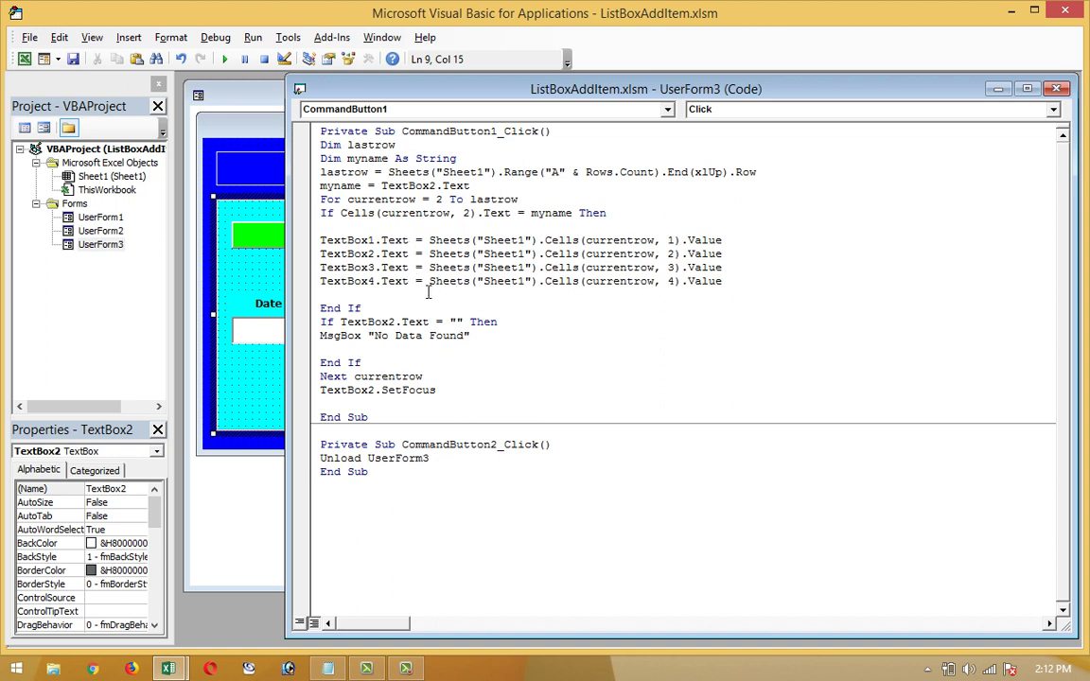
pyautogui.click(376, 313)
pyautogui.press('Return')
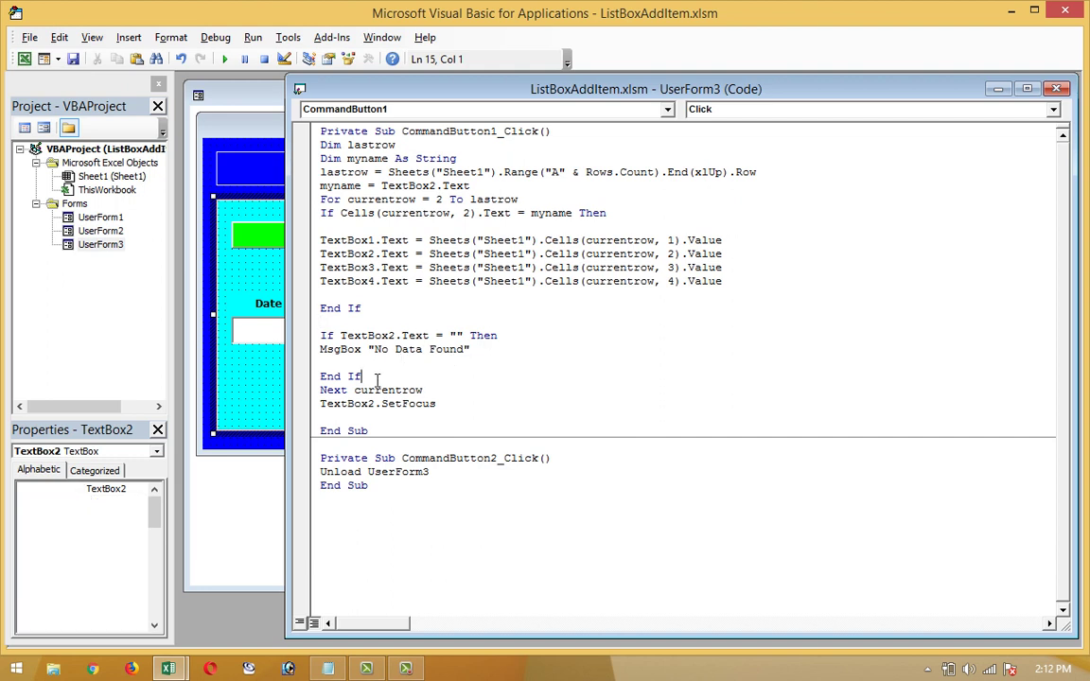
pyautogui.click(409, 379)
pyautogui.press('Return')
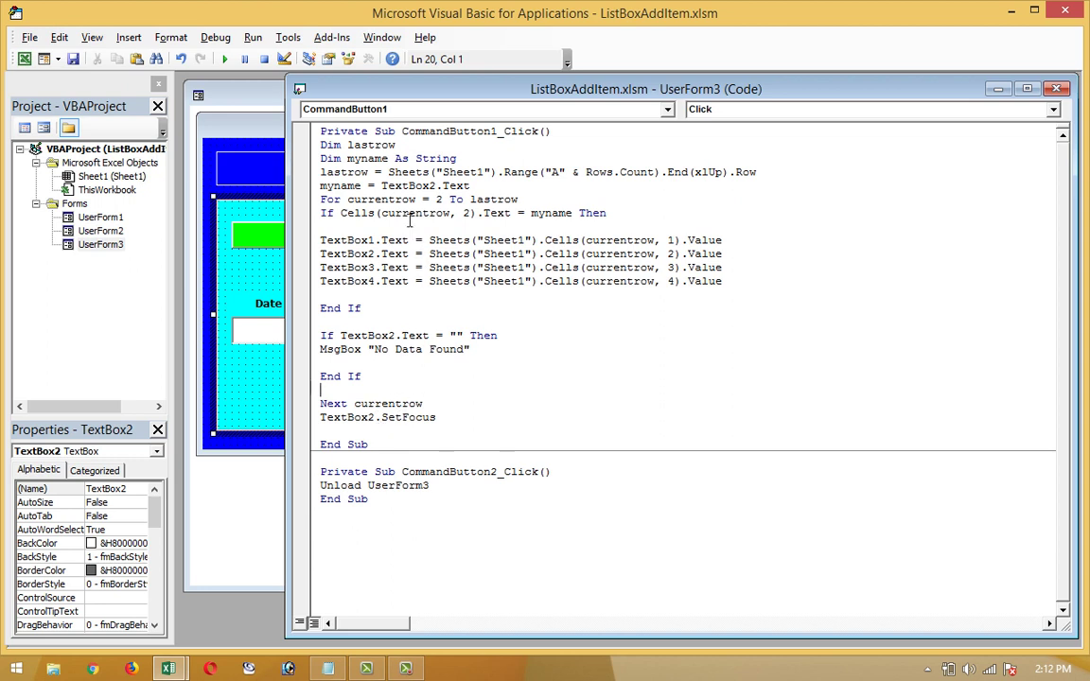
pyautogui.doubleClick(390, 212)
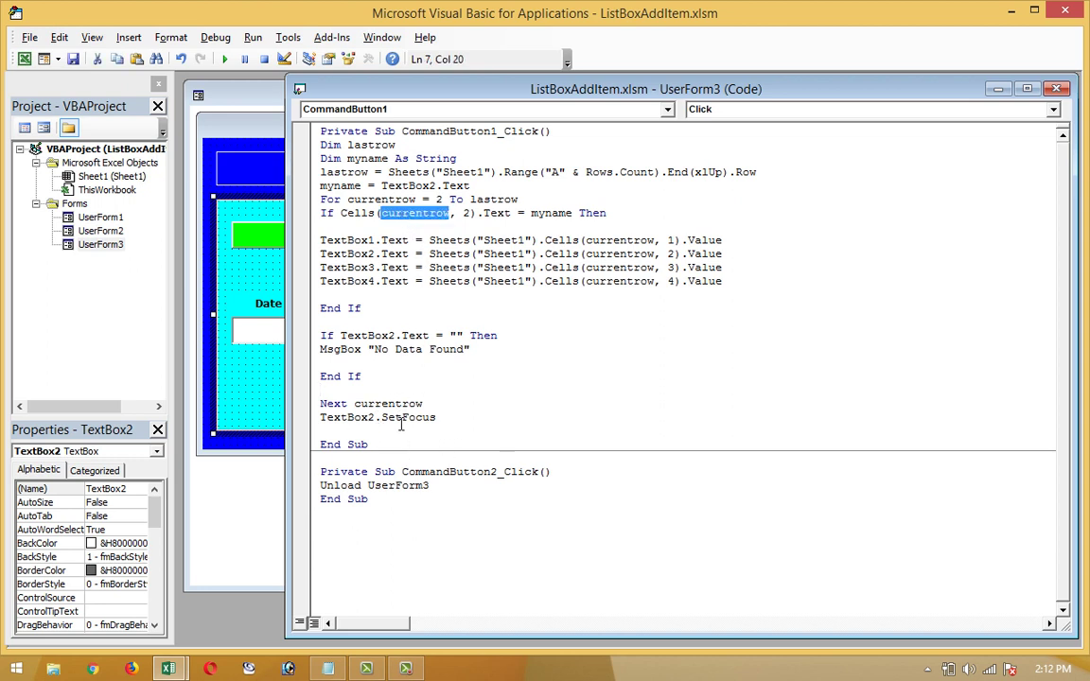
# Step: Run UserForm3, search with blank fields to get "No Data Found", then close the form
pyautogui.click(225, 58)
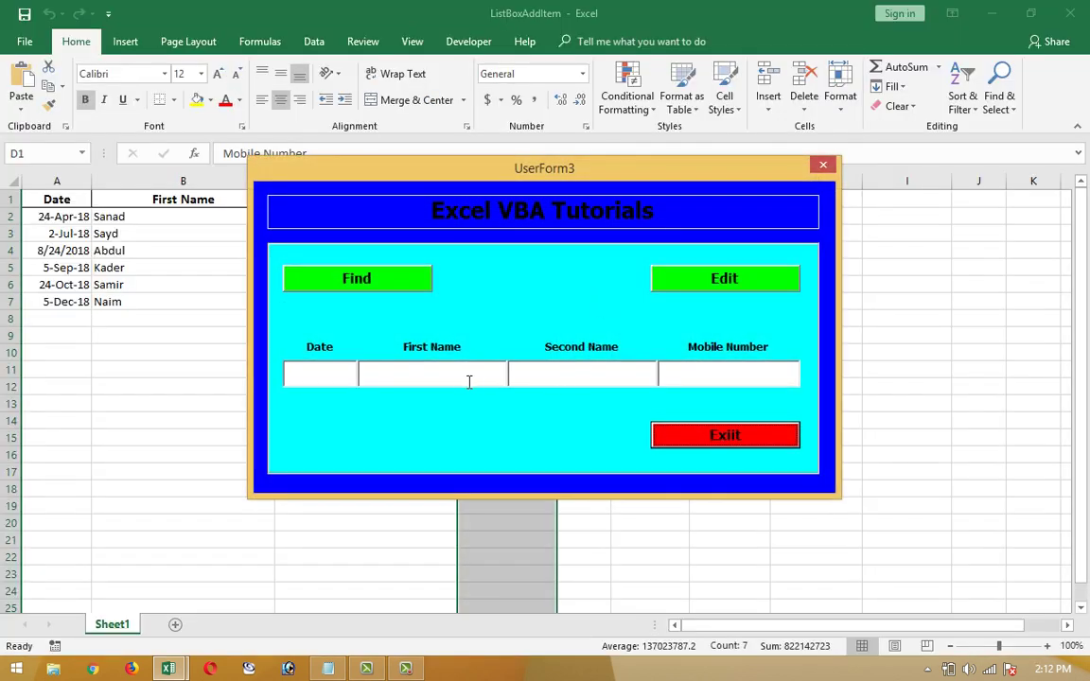
pyautogui.click(373, 282)
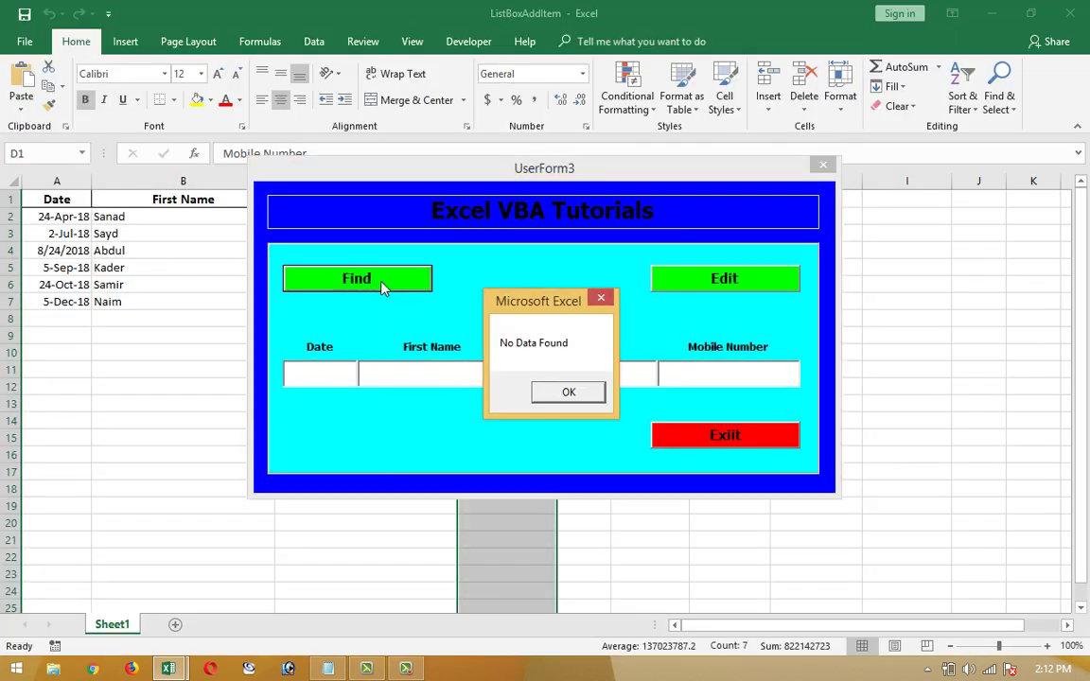
pyautogui.click(566, 397)
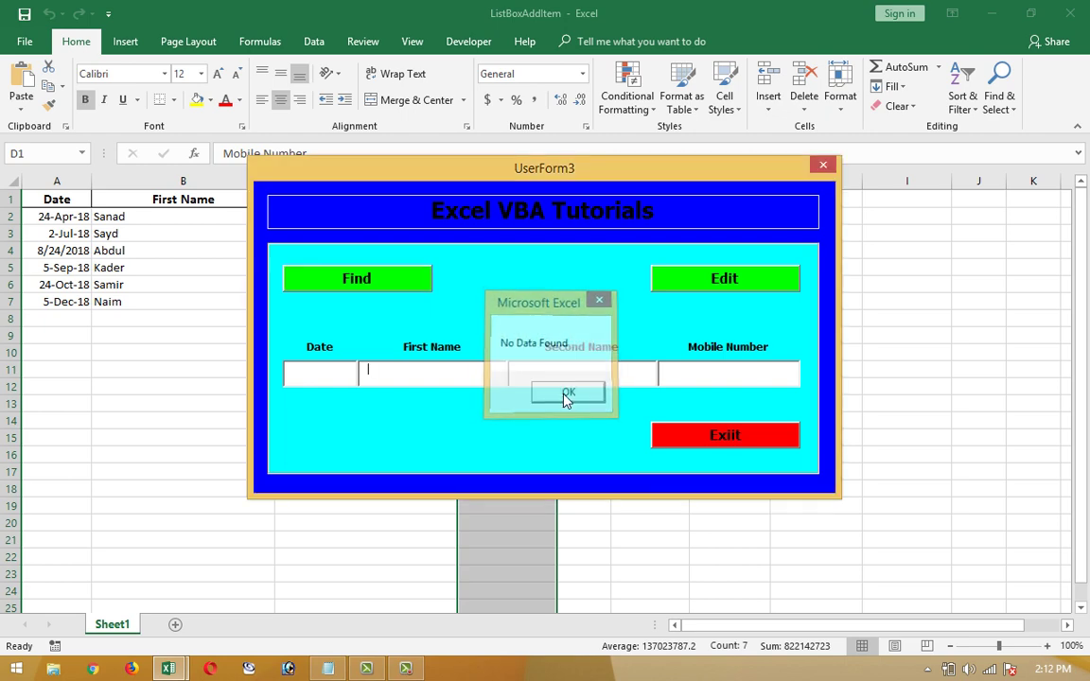
pyautogui.click(729, 436)
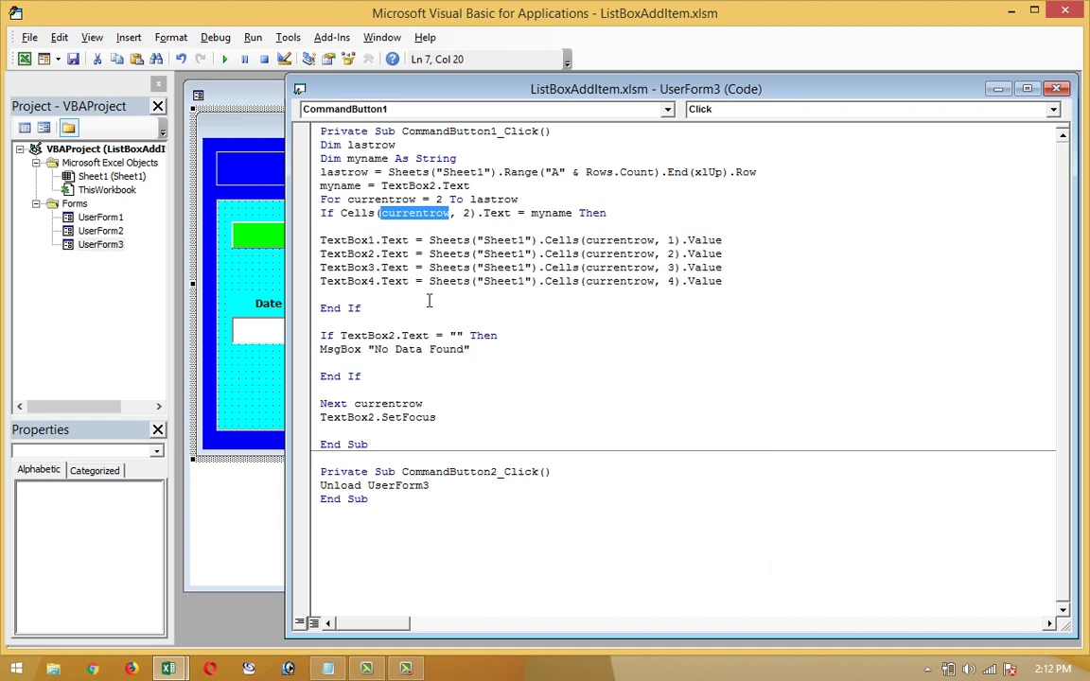
# Step: Rerun UserForm3 and use Find to load a person's date, names and mobile number into the fields
pyautogui.click(224, 58)
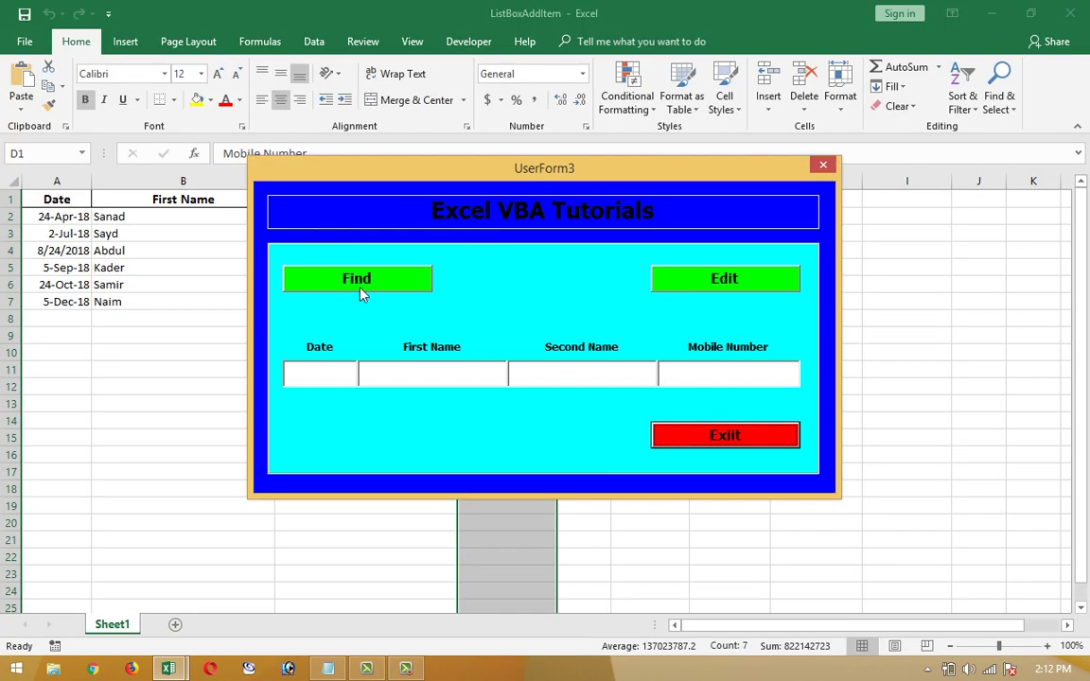
pyautogui.moveTo(413, 170); pyautogui.dragTo(410, 330)
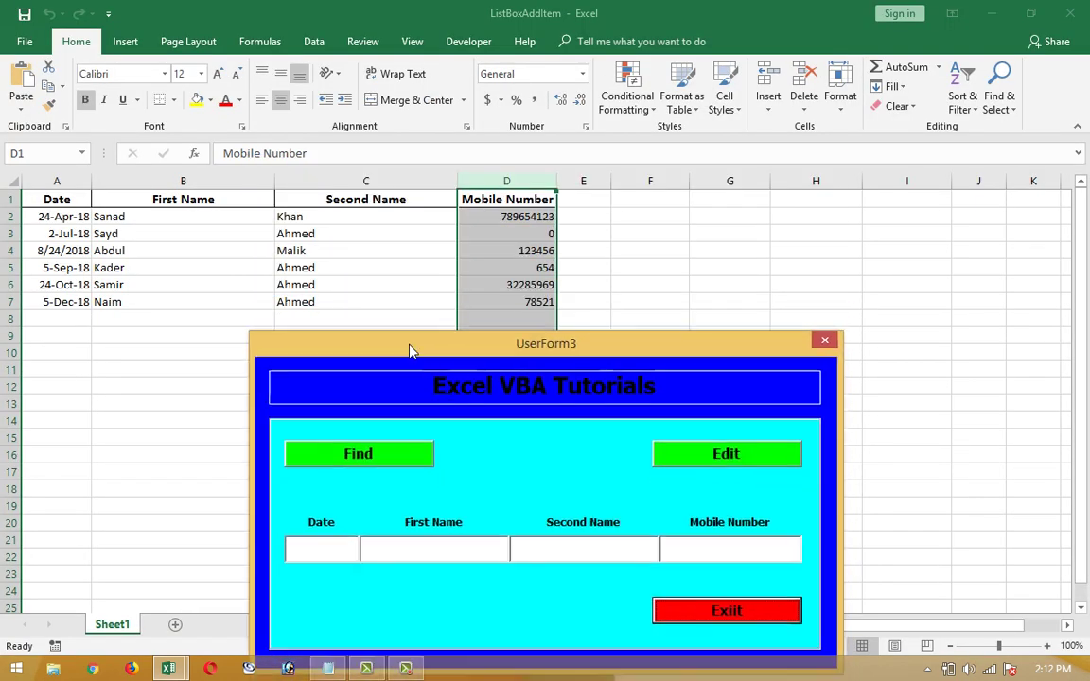
pyautogui.click(441, 540)
pyautogui.write('Sanad')
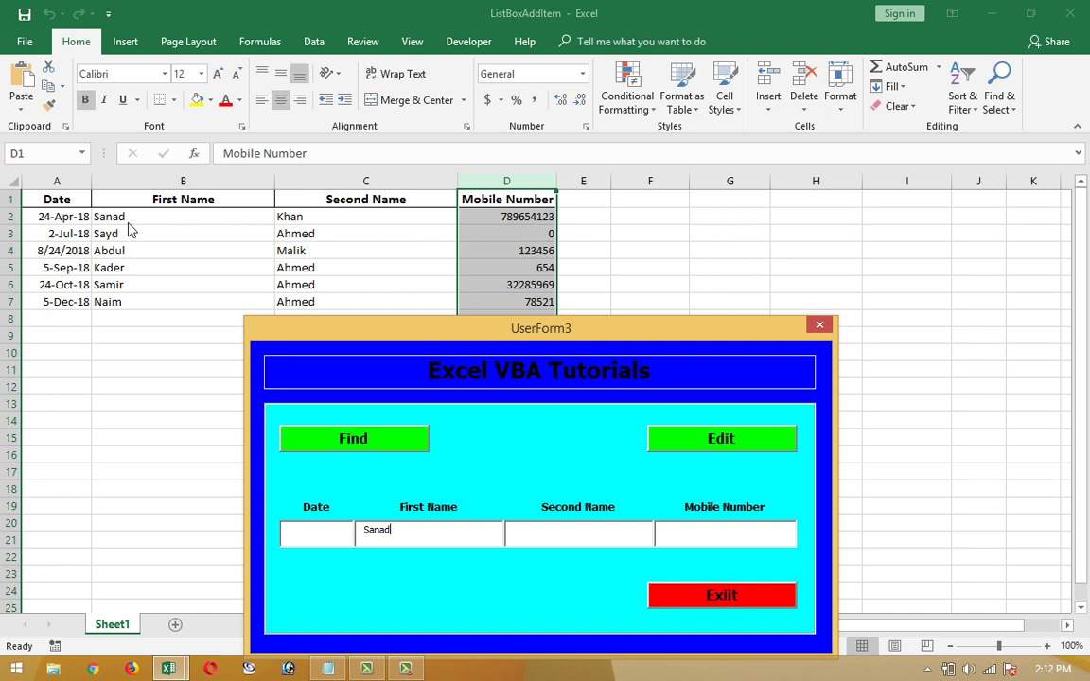
pyautogui.click(353, 440)
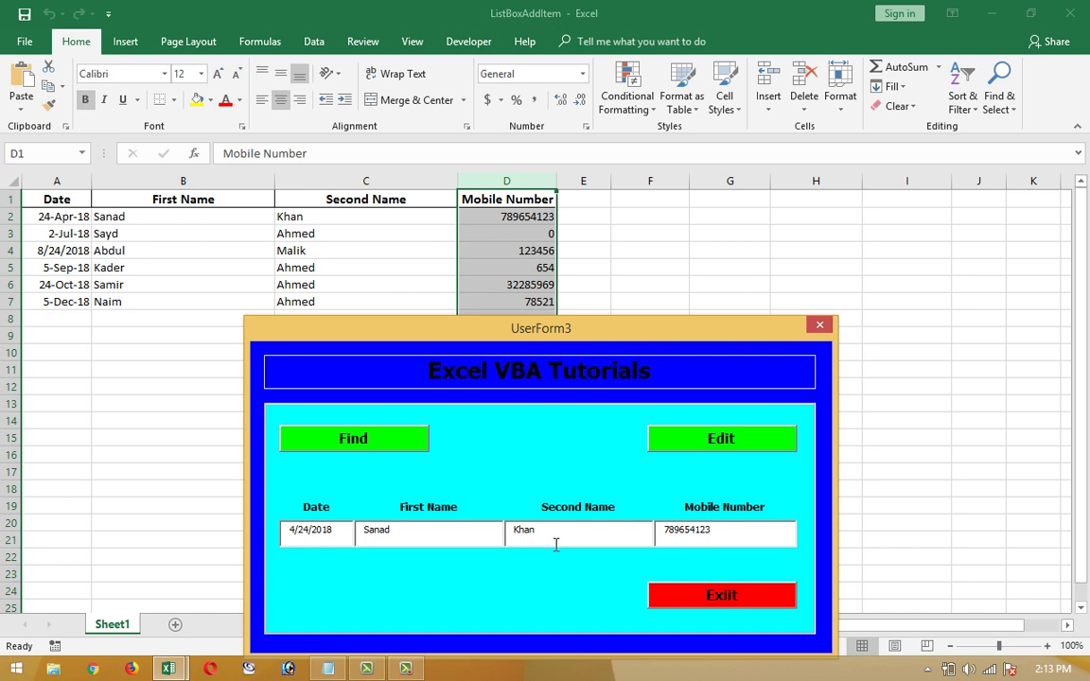
pyautogui.moveTo(338, 536); pyautogui.dragTo(302, 539)
pyautogui.moveTo(444, 541); pyautogui.dragTo(365, 535)
pyautogui.moveTo(584, 545); pyautogui.dragTo(492, 545)
pyautogui.moveTo(725, 533); pyautogui.dragTo(662, 531)
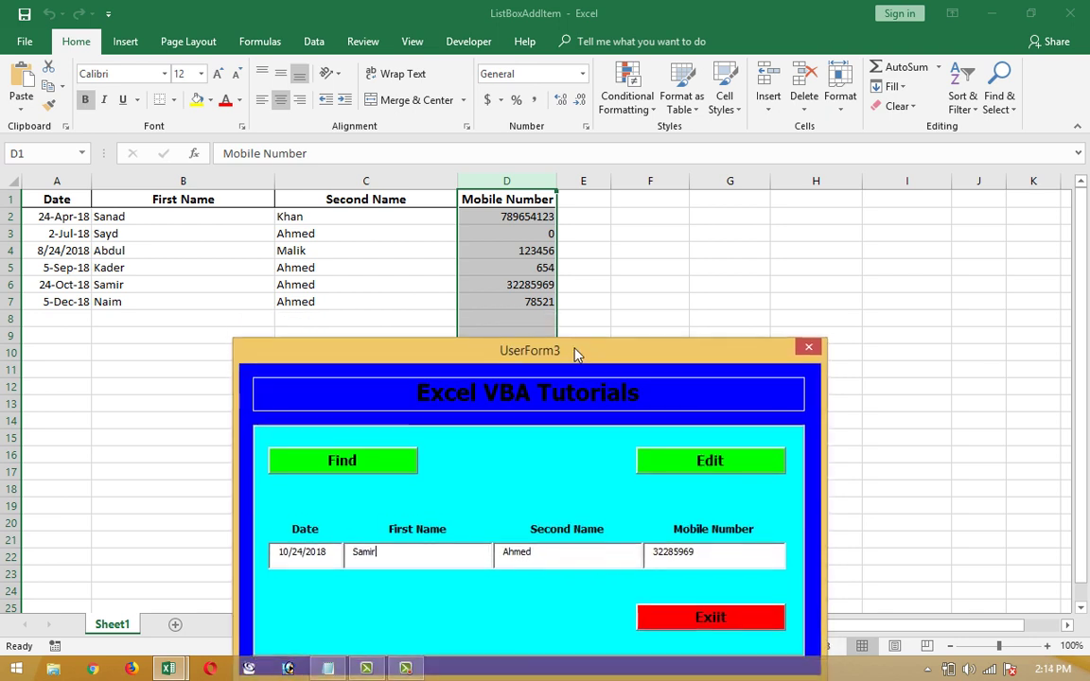
pyautogui.moveTo(574, 355); pyautogui.dragTo(573, 339)
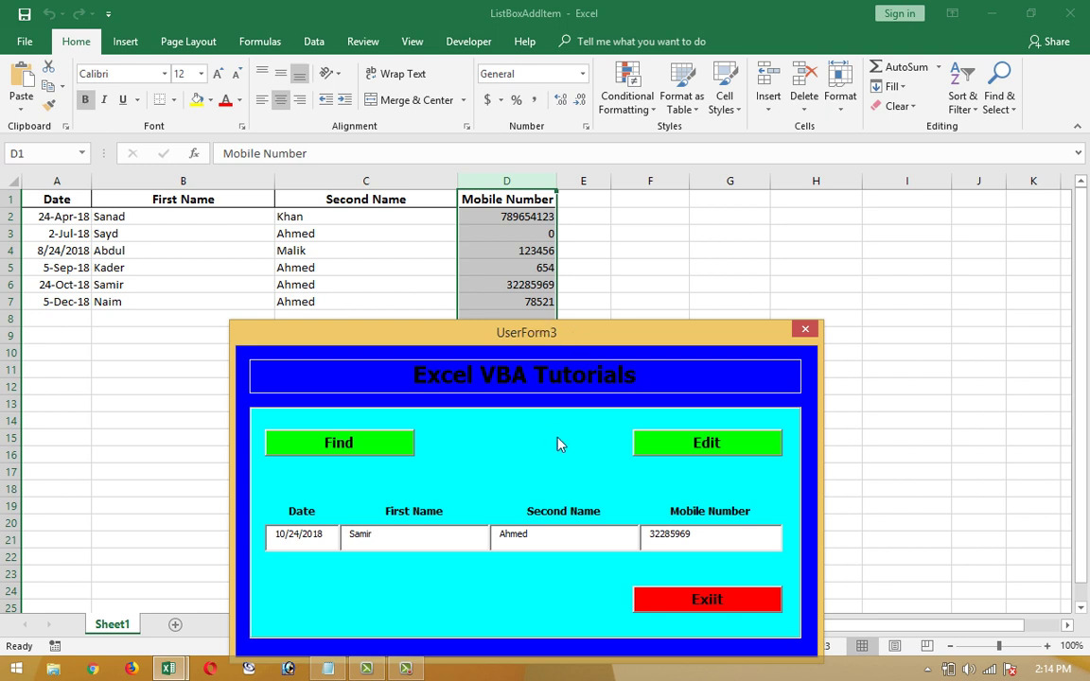
pyautogui.click(701, 450)
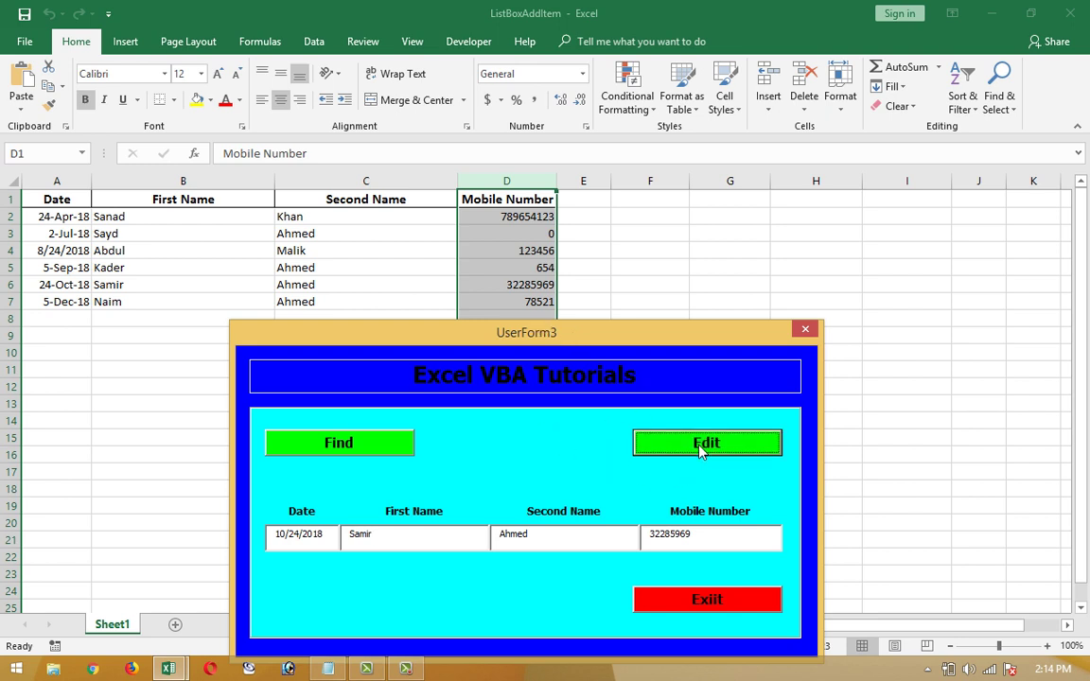